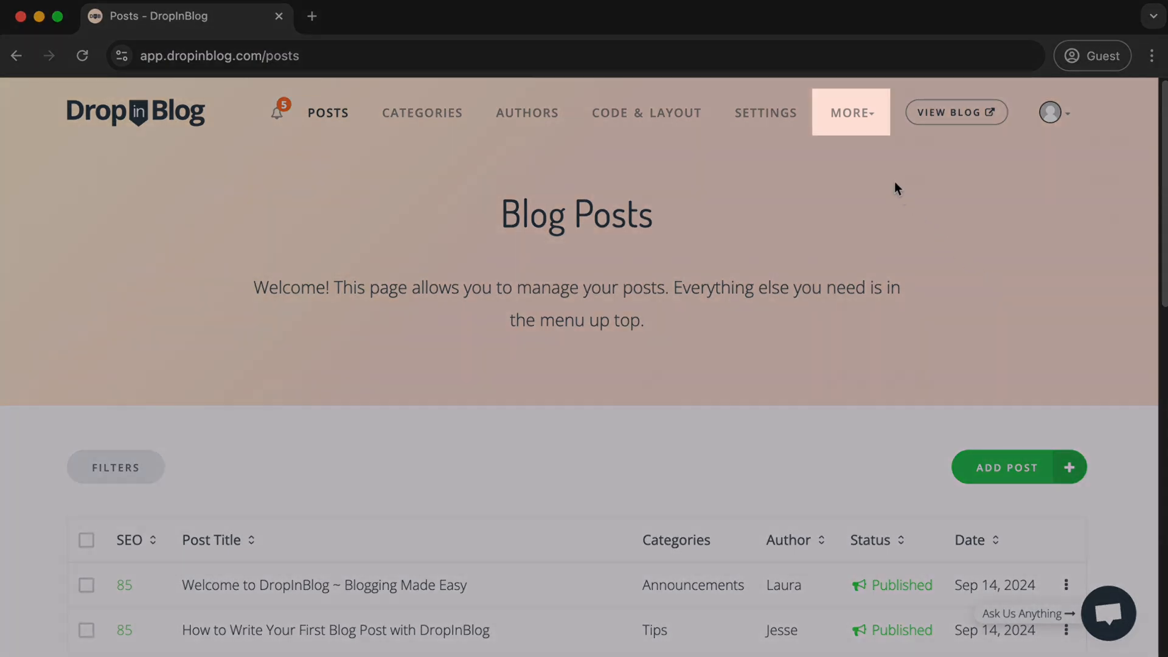
- Start the first Smart Snippet in Code View and paste the Tally newsletter sign-up embed code into it
{"action": "left_click", "coordinate": [866, 122]}
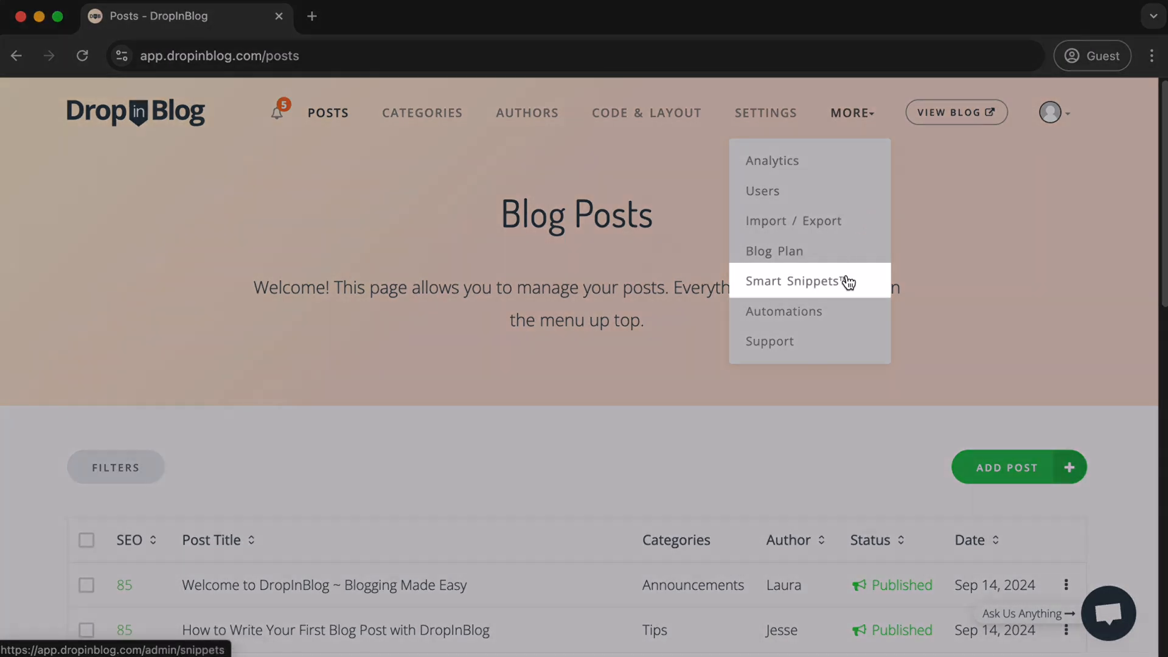
{"action": "left_click", "coordinate": [847, 286]}
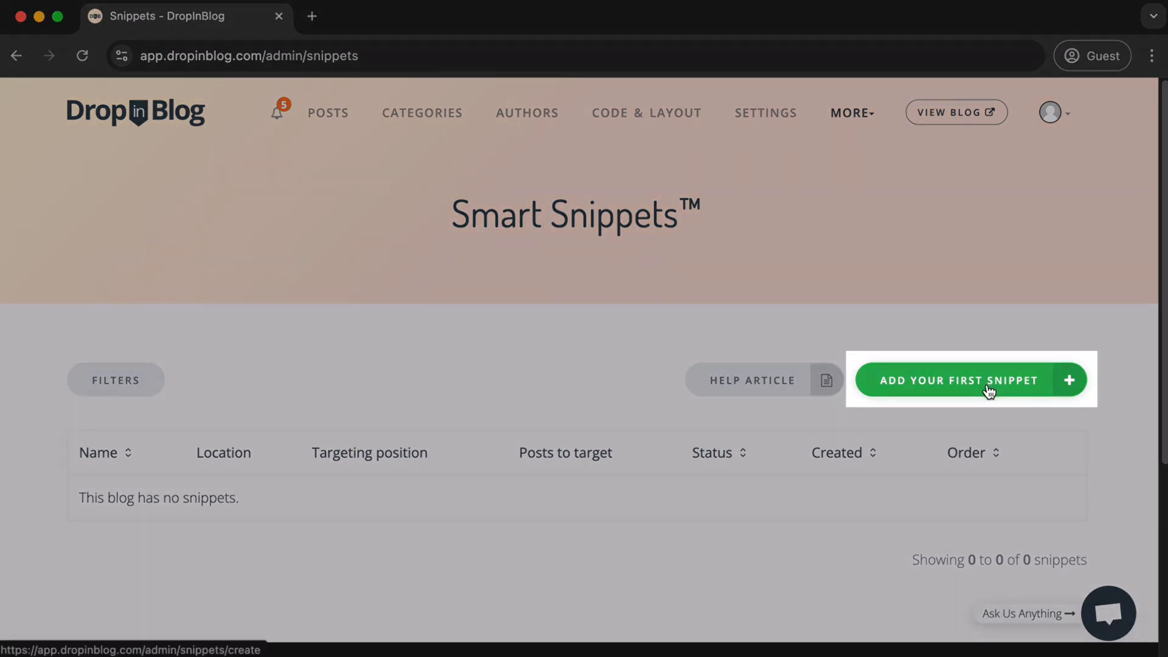
{"action": "left_click", "coordinate": [989, 389]}
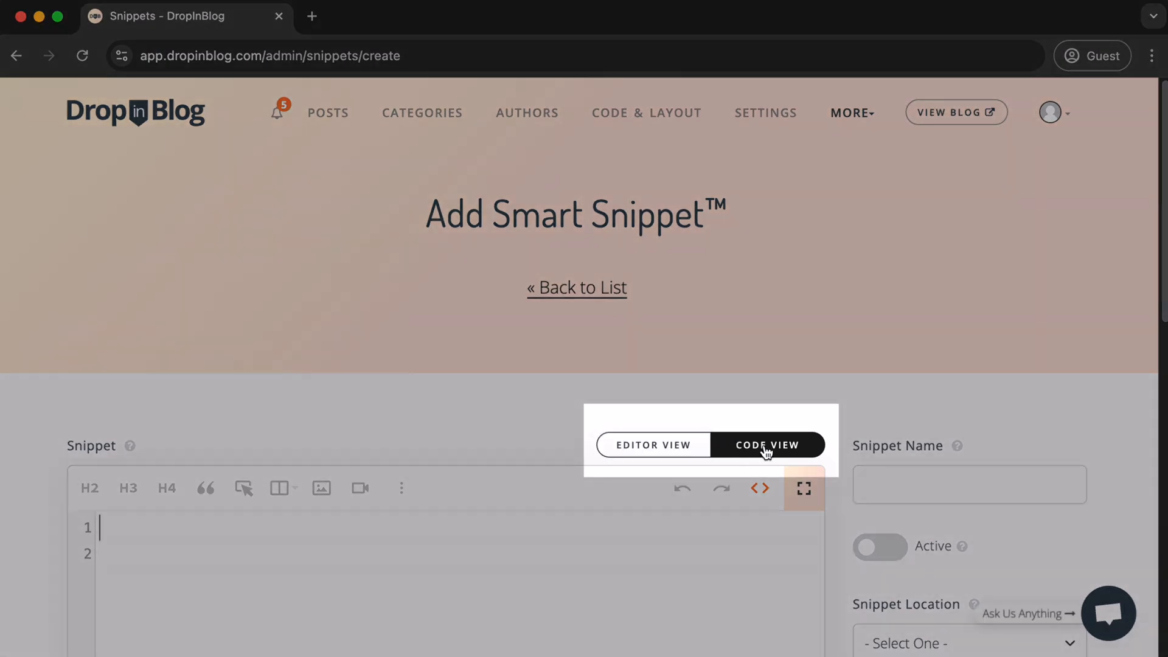
{"action": "left_click", "coordinate": [766, 452]}
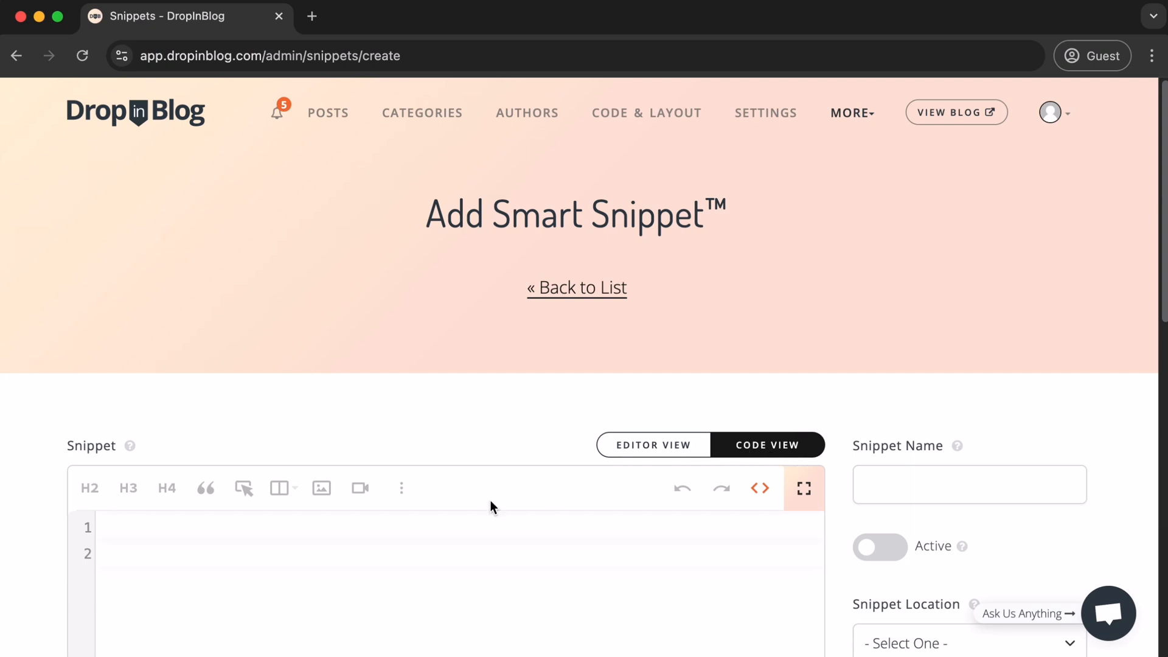
{"action": "type", "text": "<iframe data-tally-src=\"https://tally.so/embed/3lKyMk?alignLeft=1&hideTitle=1&transparentBackground=1&dynamicHeight=1\" loading=\"lazy\" width=\"100%\" height=\"267\" frameborder=\"0\" marginheight=\"0\" marginwidth=\"0\" title=\"Newsletter sign-up\"></iframe> <script>var d=document,w=\"https://tally.so/widgets/embed.js\",v=function(){\"undefined\"!=typeof Tally?Tally.loadEmbeds():d.querySelectorAll(\"iframe[data-tally-src]:not([src])\").forEach((function(e){e.src=e.dataset.tallySrc}))};if(\"undefined\"!=typeof Tally)v();else if(d.querySelector('script[src=\"'+w+'\"]')==null){var s=d.createElement(\"script\");s.src=w,s.onload=v,s.onerror=v,d.body.appendChild(s);}</script>"}
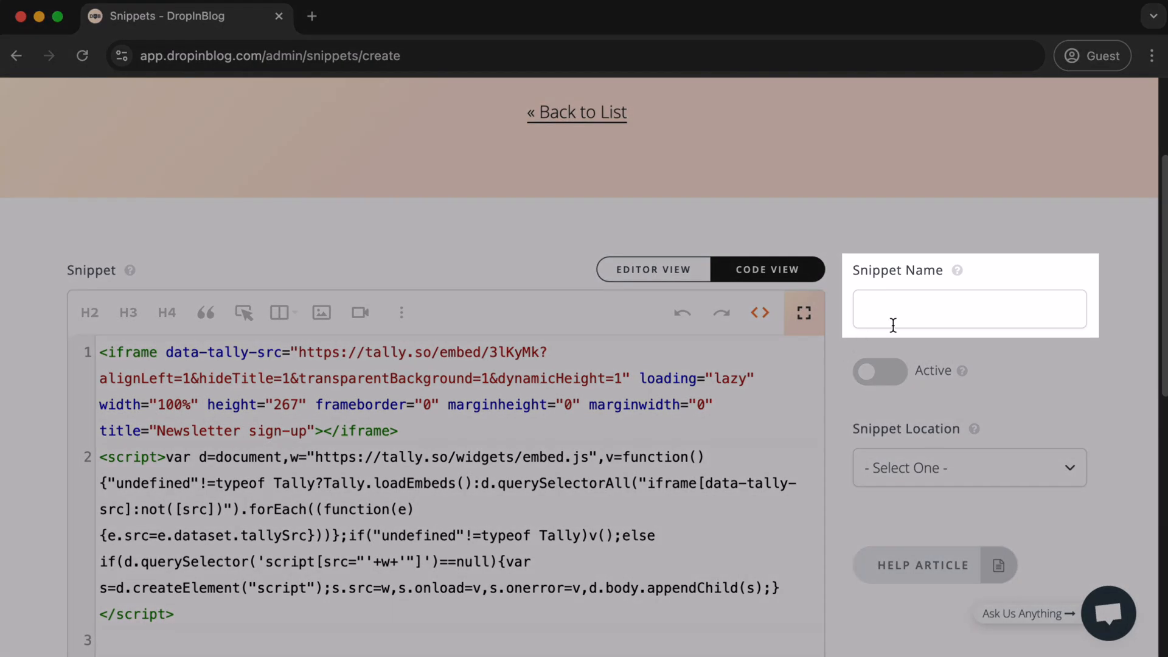
- Name the snippet Tally Form, make it active and set its snippet location to Targeting
{"action": "left_click", "coordinate": [882, 320]}
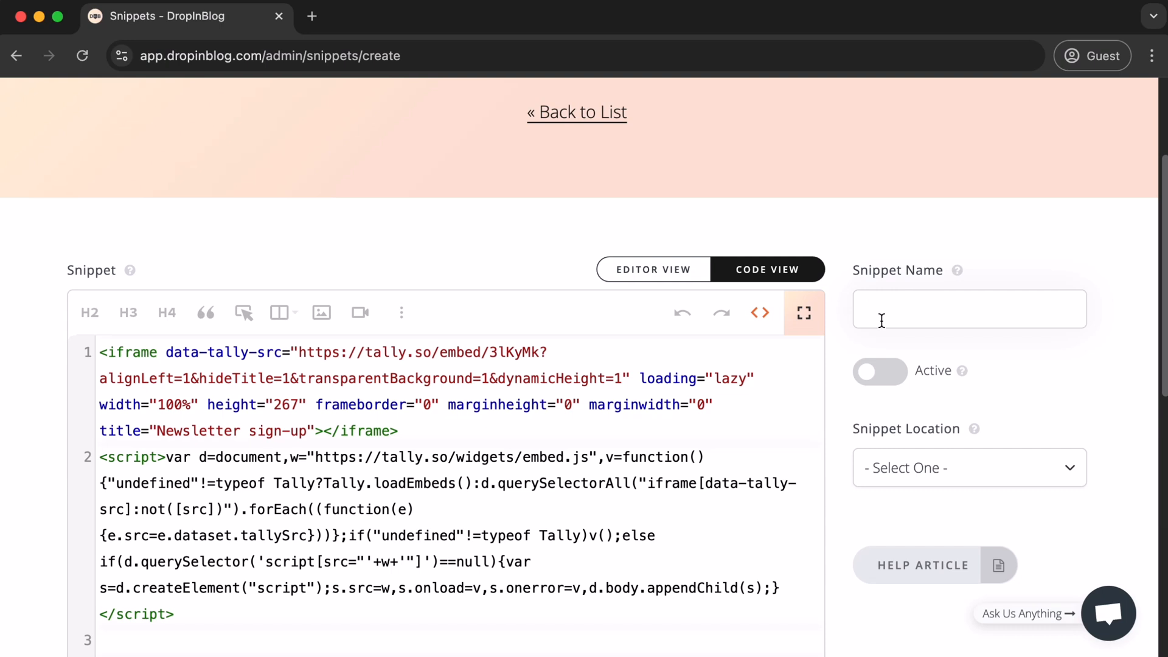
{"action": "type", "text": "Tally Form"}
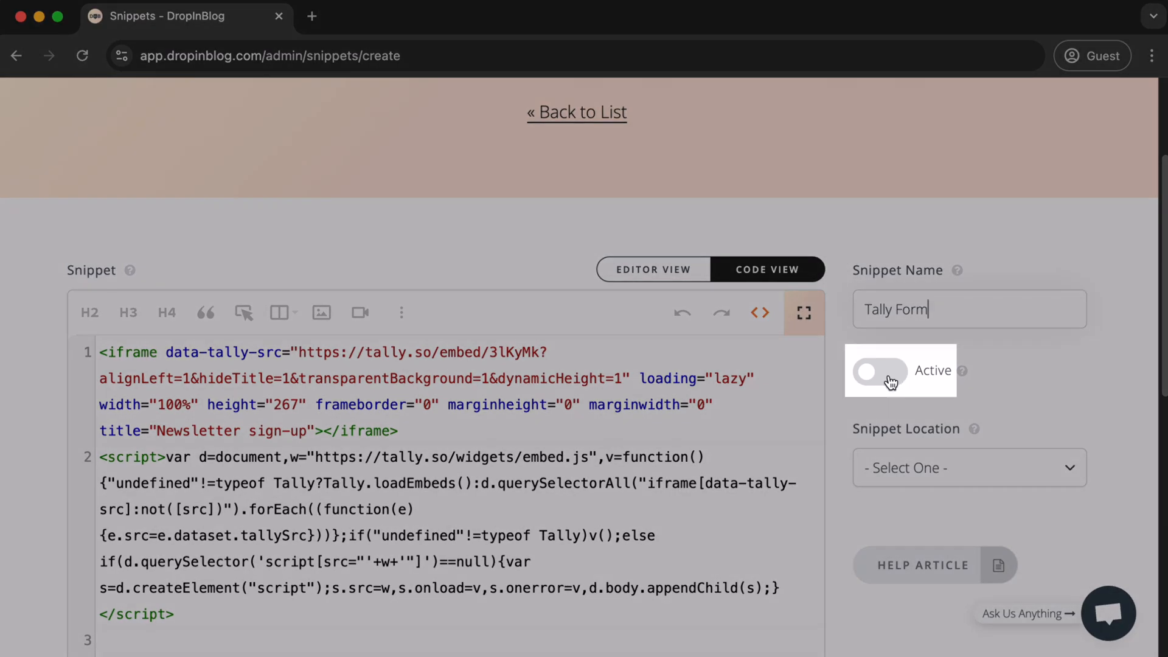
{"action": "left_click", "coordinate": [881, 372]}
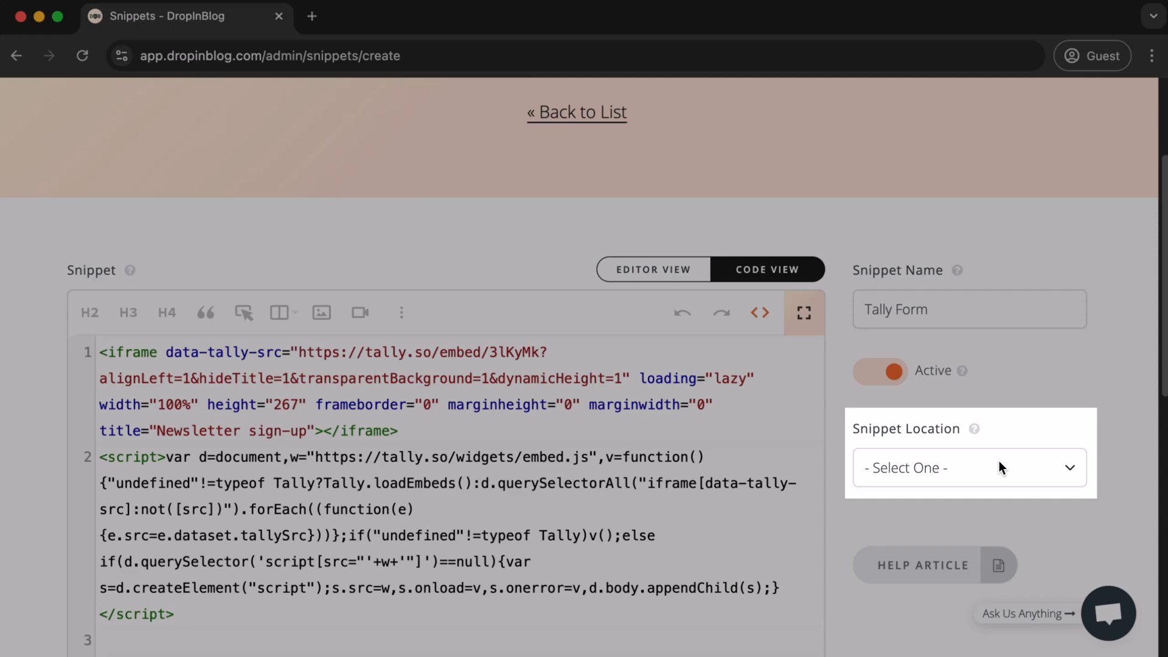
{"action": "left_click", "coordinate": [999, 468]}
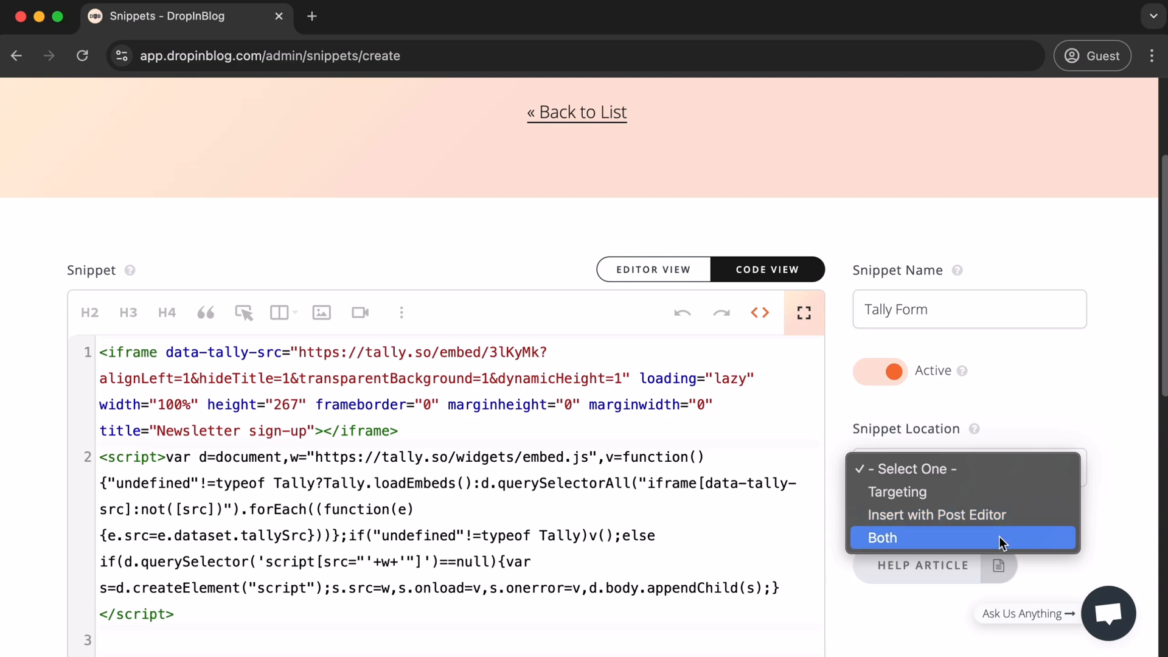
{"action": "left_click", "coordinate": [1026, 497]}
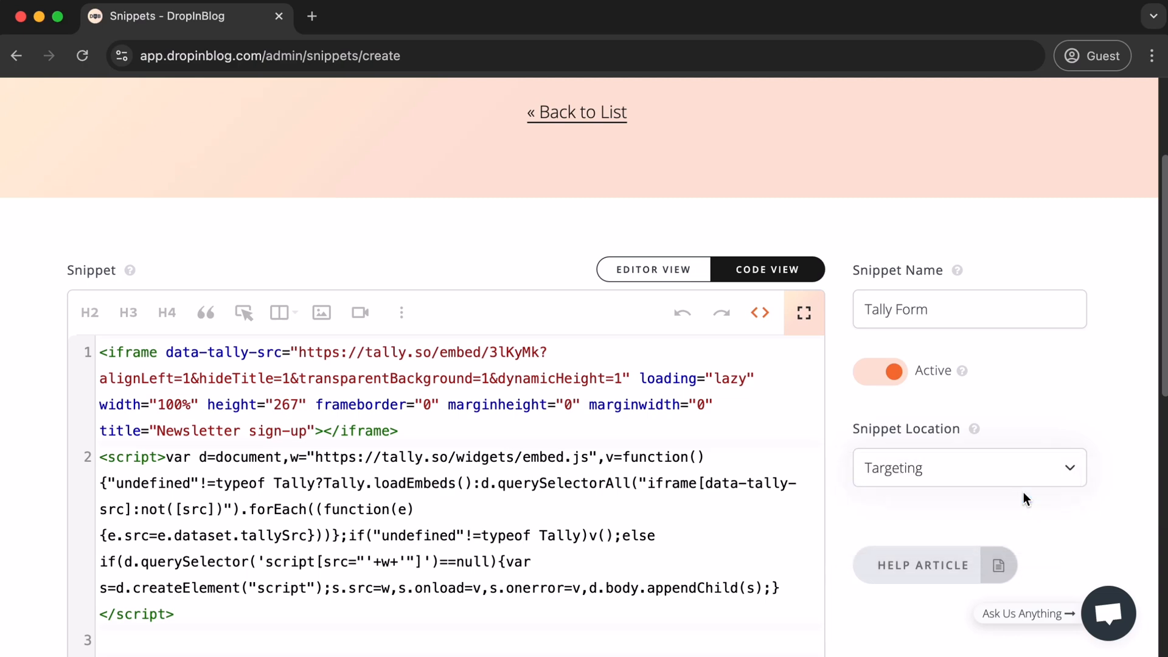
- Set the snippet's posts to target to All Posts
{"action": "scroll", "coordinate": [1023, 492], "scroll_direction": "down", "scroll_amount": 5}
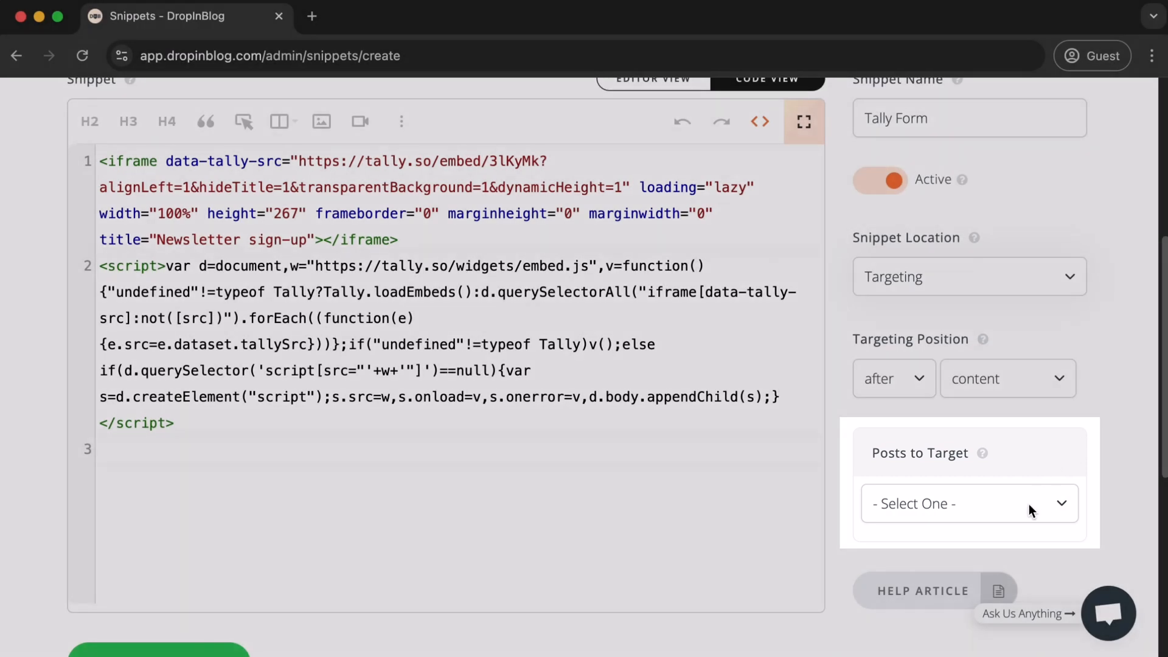
{"action": "left_click", "coordinate": [1028, 503]}
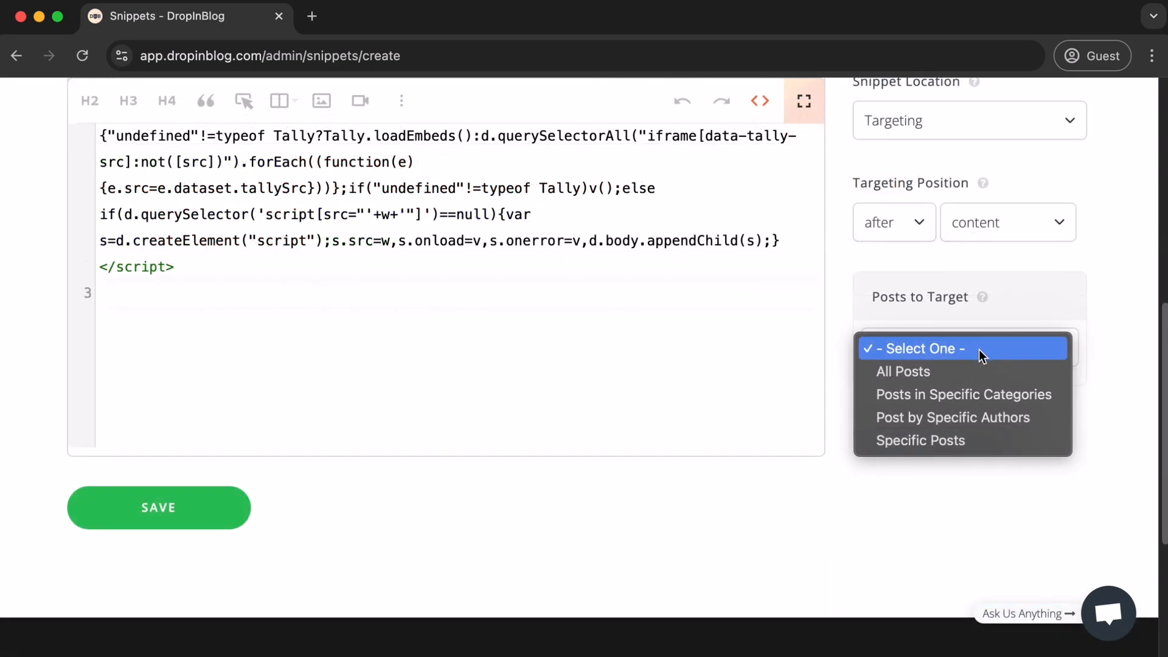
{"action": "left_click", "coordinate": [974, 372]}
- Exclude the Tips category from the targeted posts with the advanced category filter
{"action": "scroll", "coordinate": [1079, 241], "scroll_direction": "down", "scroll_amount": 4}
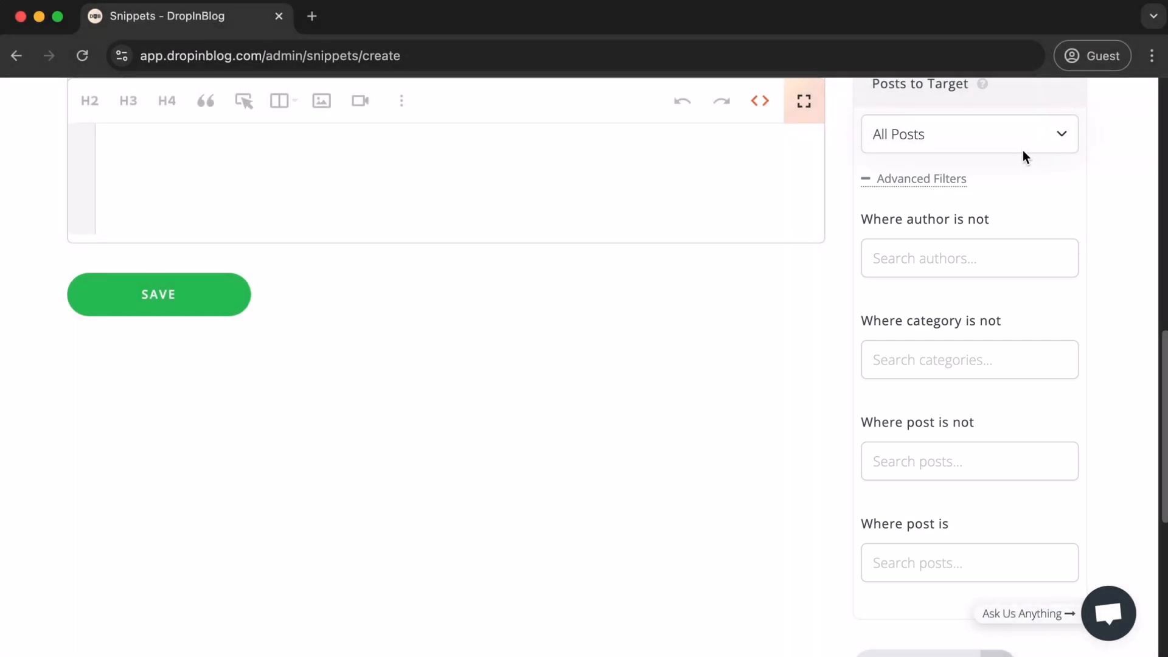
{"action": "left_click", "coordinate": [1000, 350]}
{"action": "type", "text": "tips"}
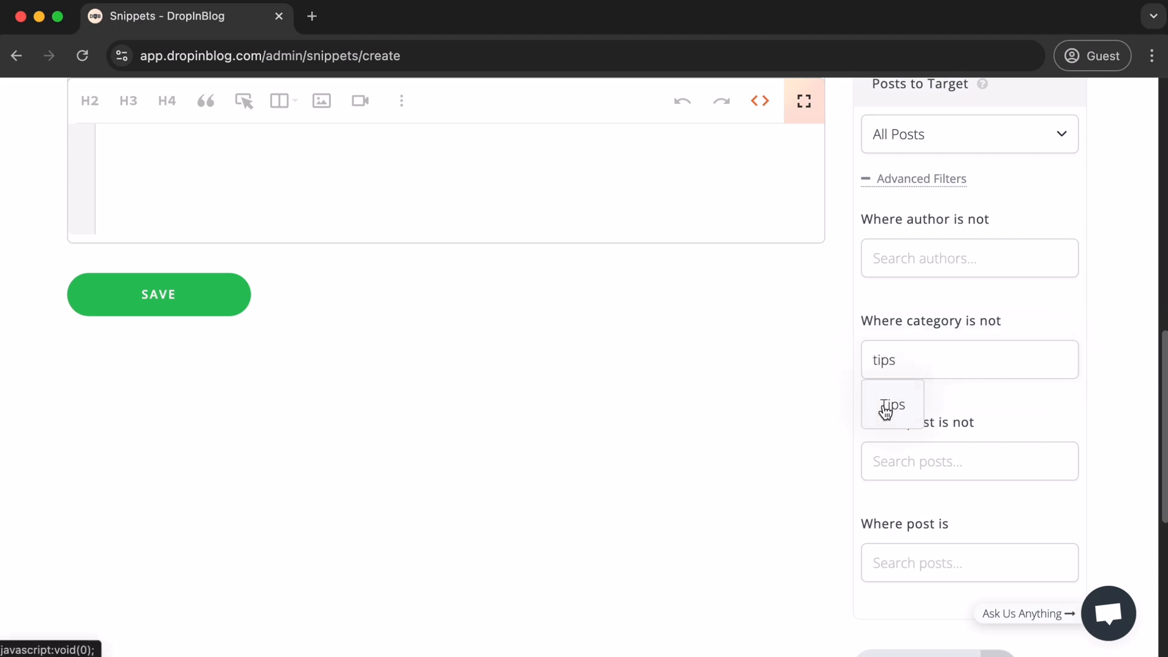
{"action": "left_click", "coordinate": [887, 409]}
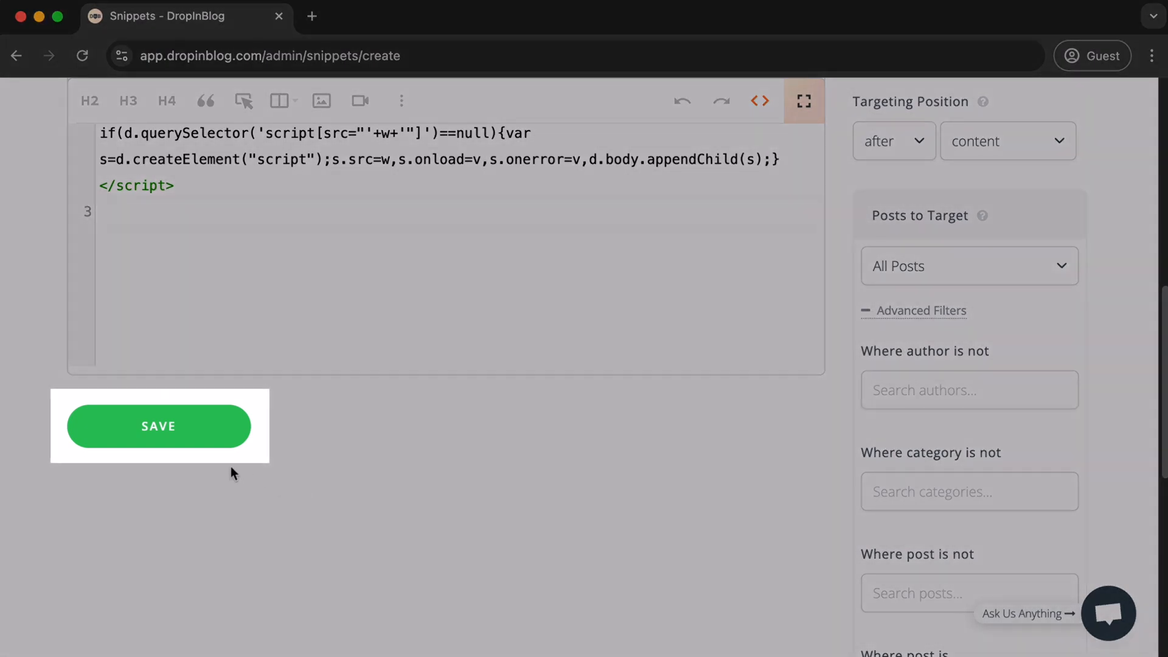
- Save the Tally Form snippet
{"action": "left_click", "coordinate": [222, 436]}
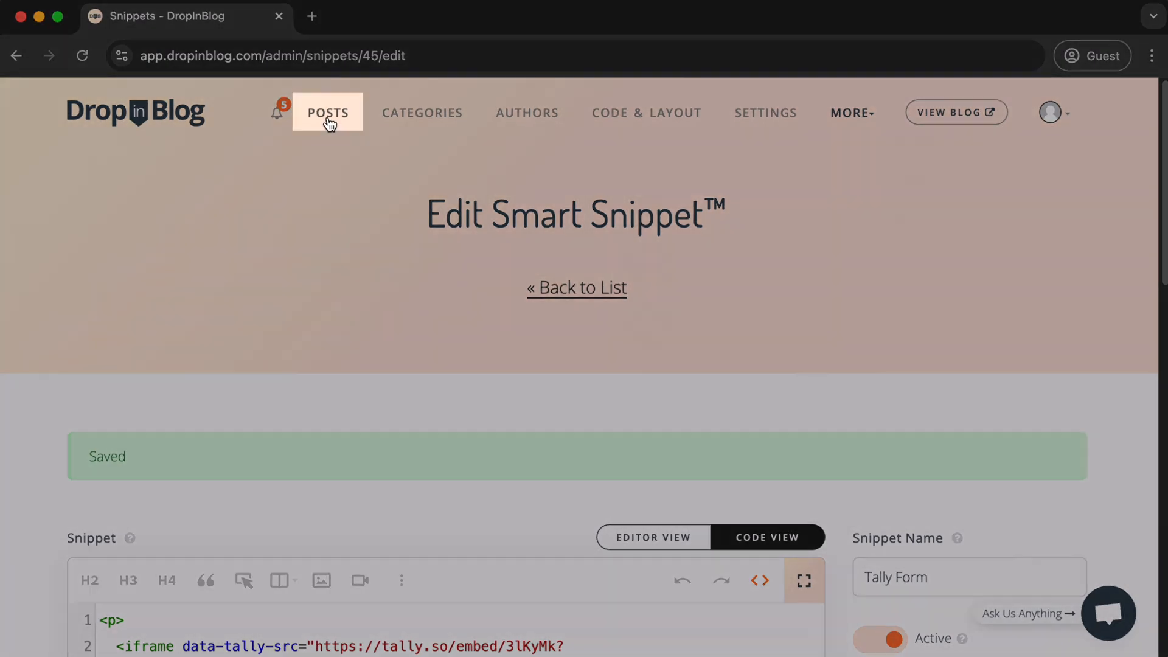
- View the published post "Welcome to DropInBlog ~ Blogging Made Easy" and check the form after its content
{"action": "left_click", "coordinate": [329, 119]}
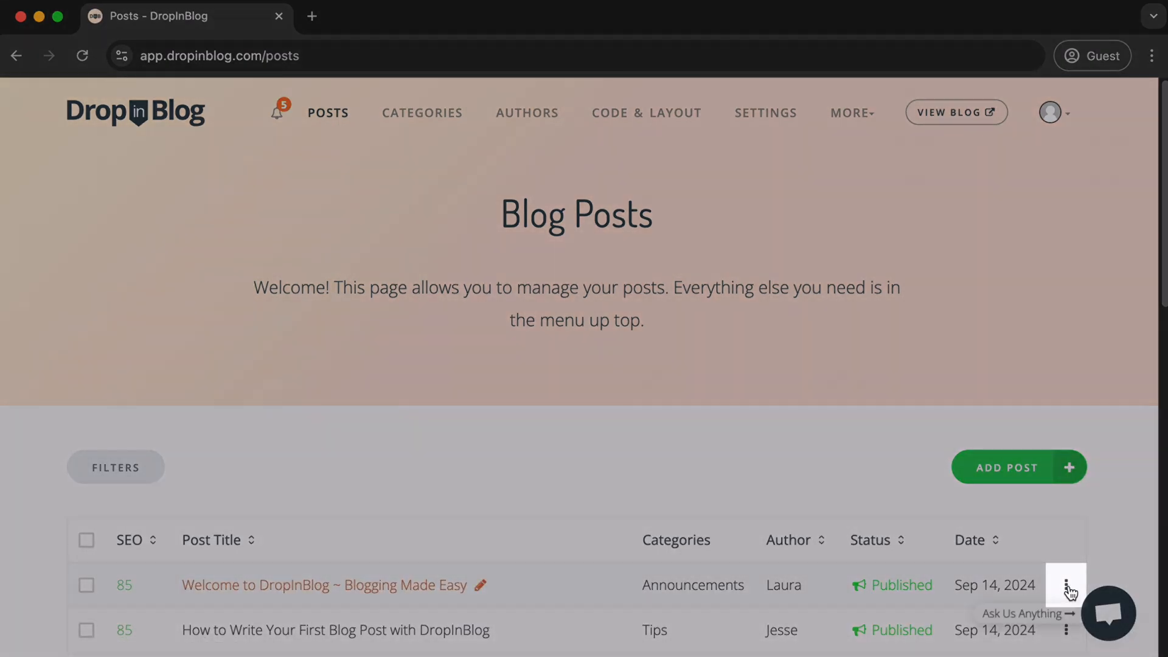
{"action": "left_click", "coordinate": [1066, 591]}
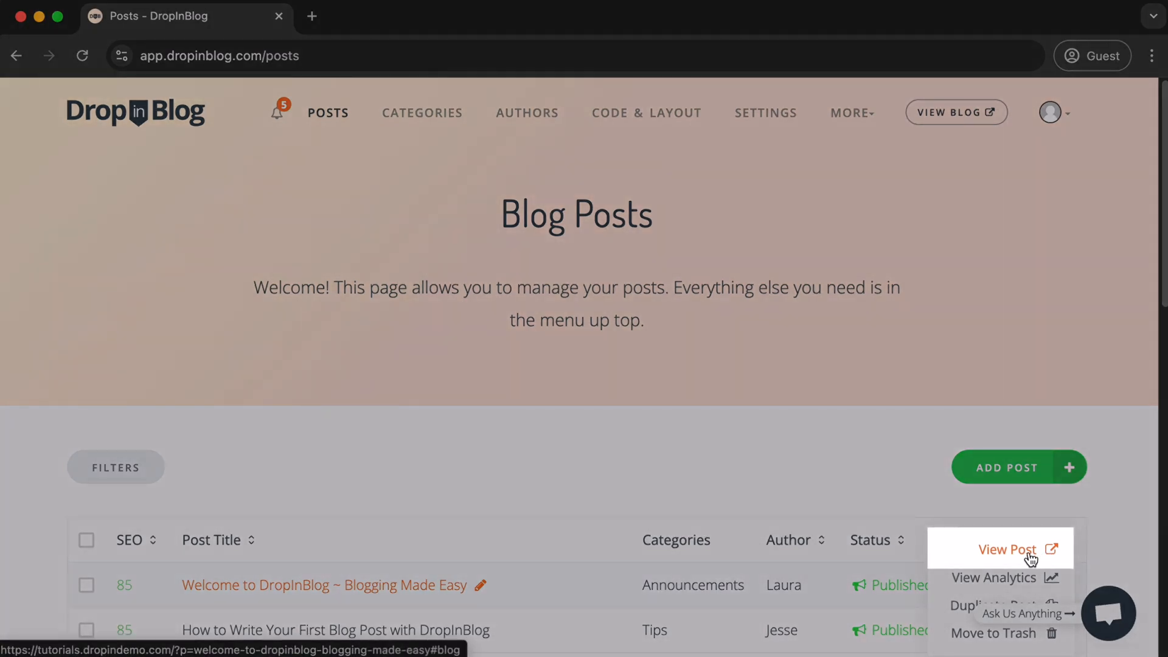
{"action": "left_click", "coordinate": [1030, 551]}
{"action": "scroll", "coordinate": [1012, 341], "scroll_direction": "down", "scroll_amount": 15}
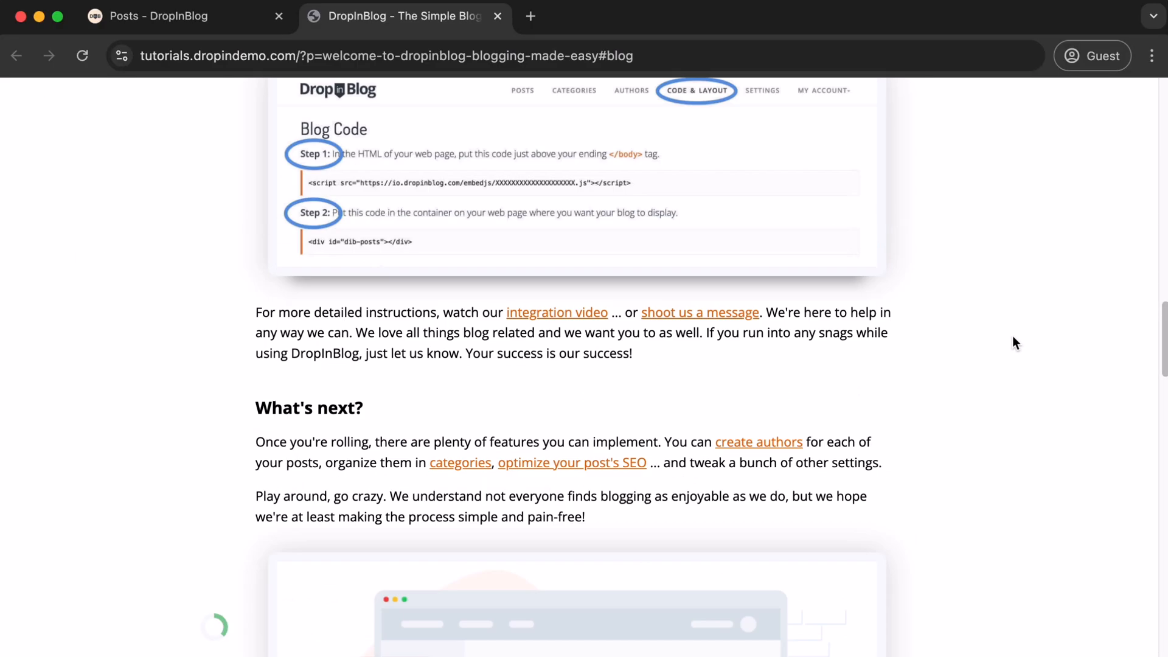
{"action": "scroll", "coordinate": [1035, 395], "scroll_direction": "down", "scroll_amount": 10}
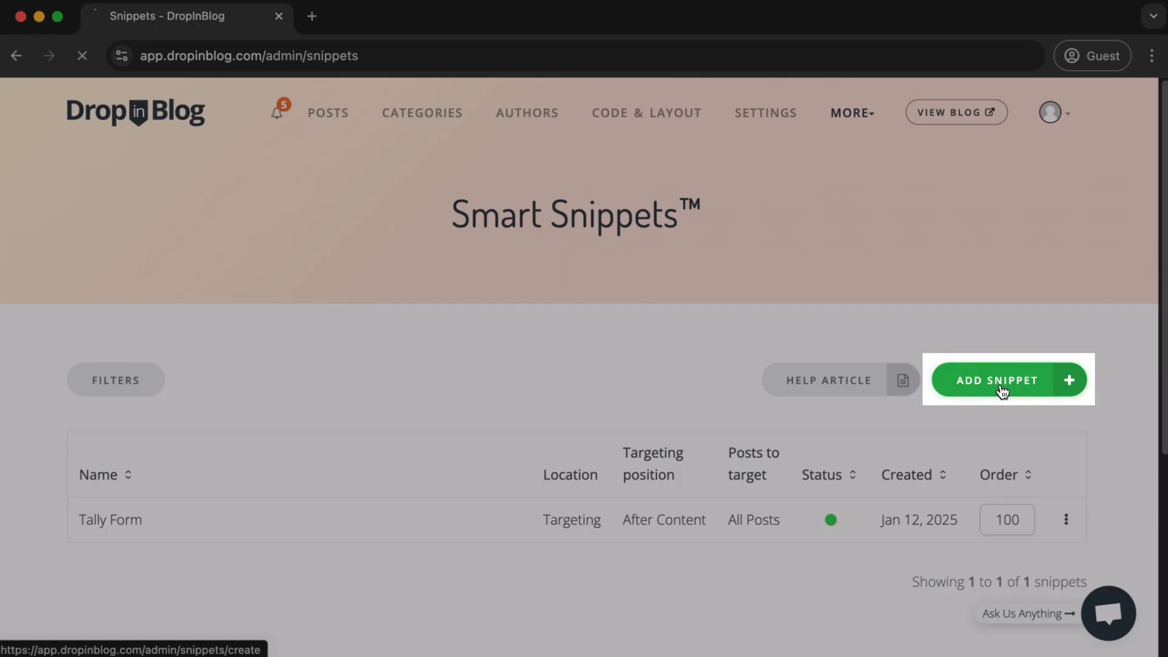
- Start another Smart Snippet in Editor View and insert a call-to-action button
{"action": "left_click", "coordinate": [1002, 388]}
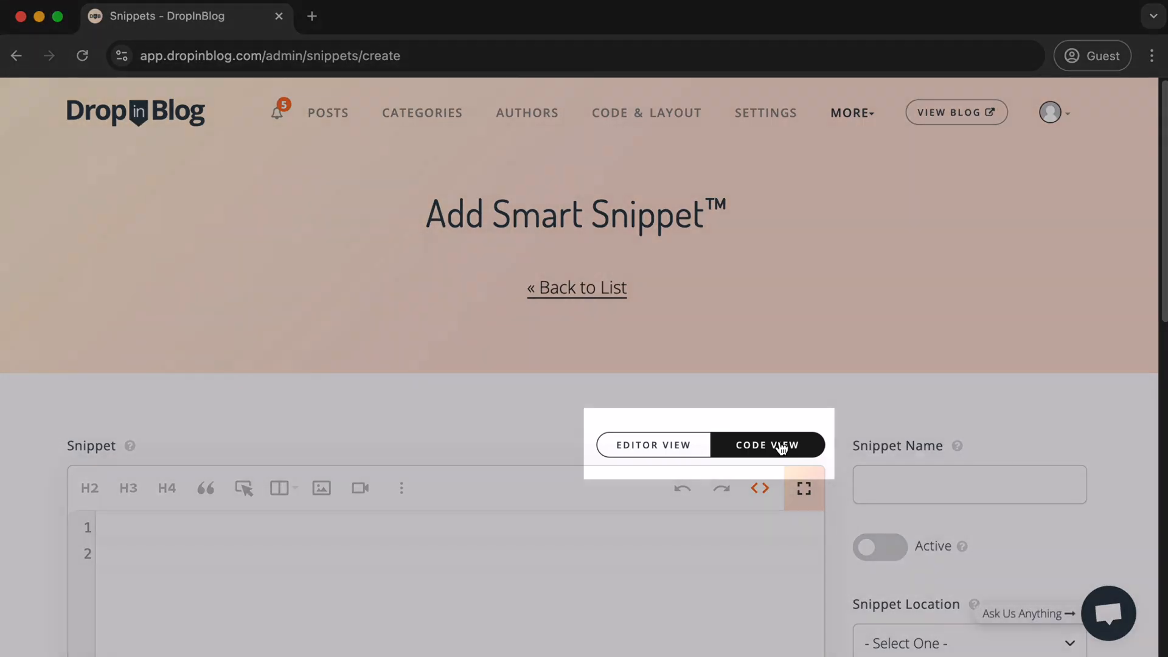
{"action": "left_click", "coordinate": [782, 447]}
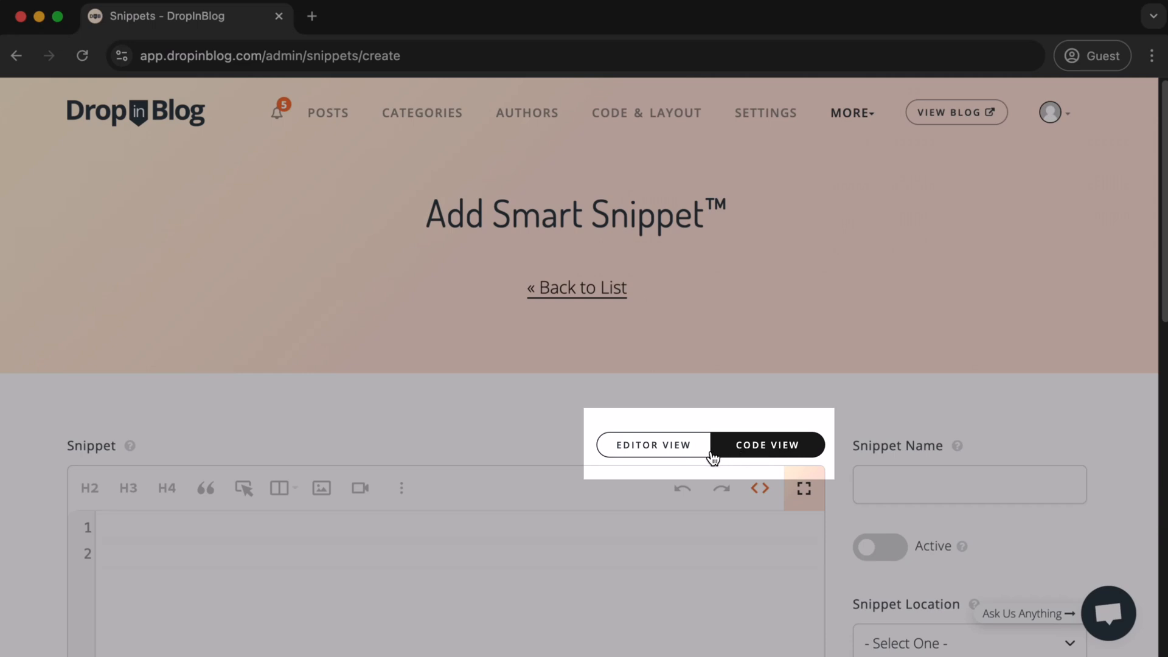
{"action": "left_click", "coordinate": [693, 455]}
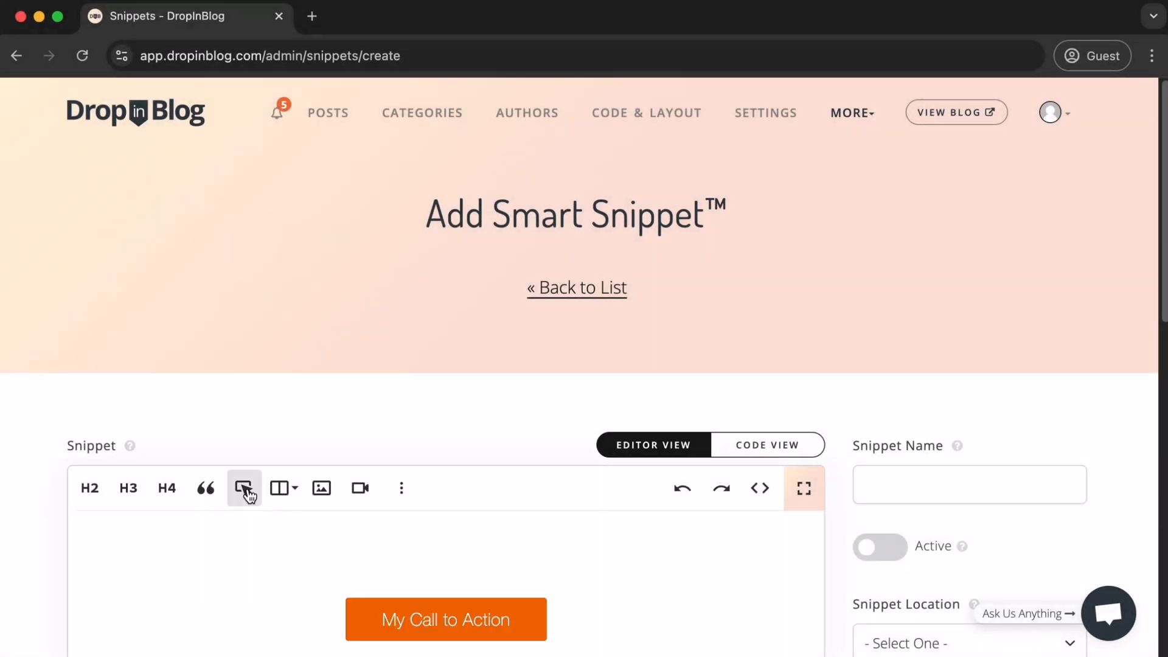
{"action": "left_click", "coordinate": [244, 490]}
{"action": "scroll", "coordinate": [788, 335], "scroll_direction": "down", "scroll_amount": 5}
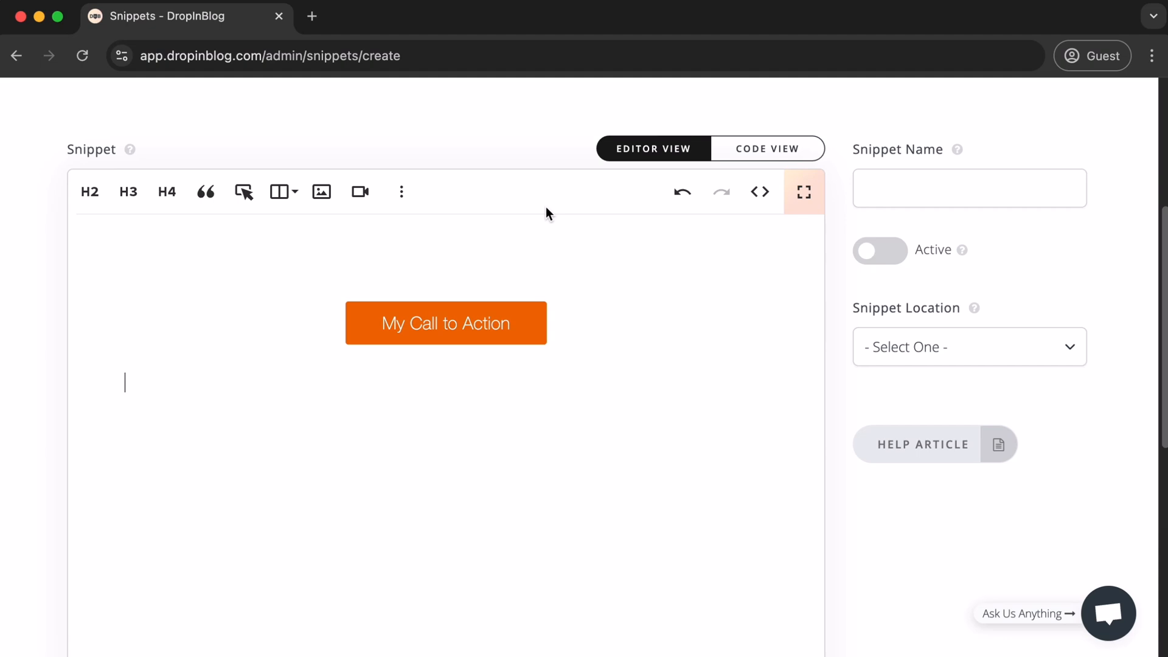
{"action": "left_click", "coordinate": [478, 330]}
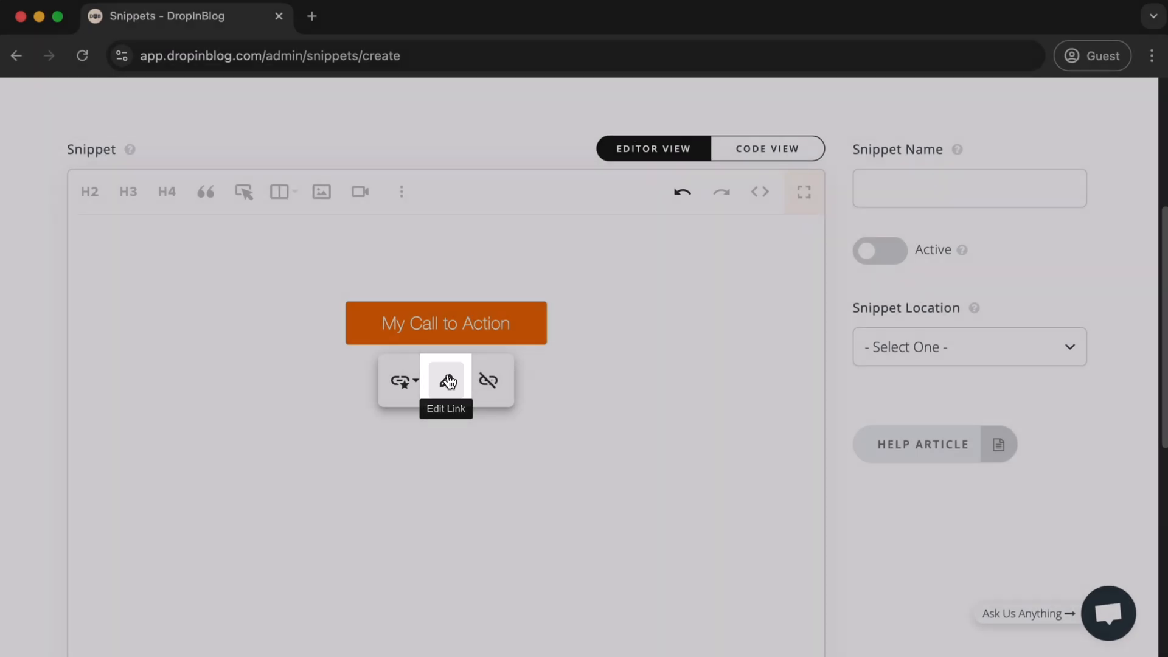
{"action": "left_click", "coordinate": [446, 380]}
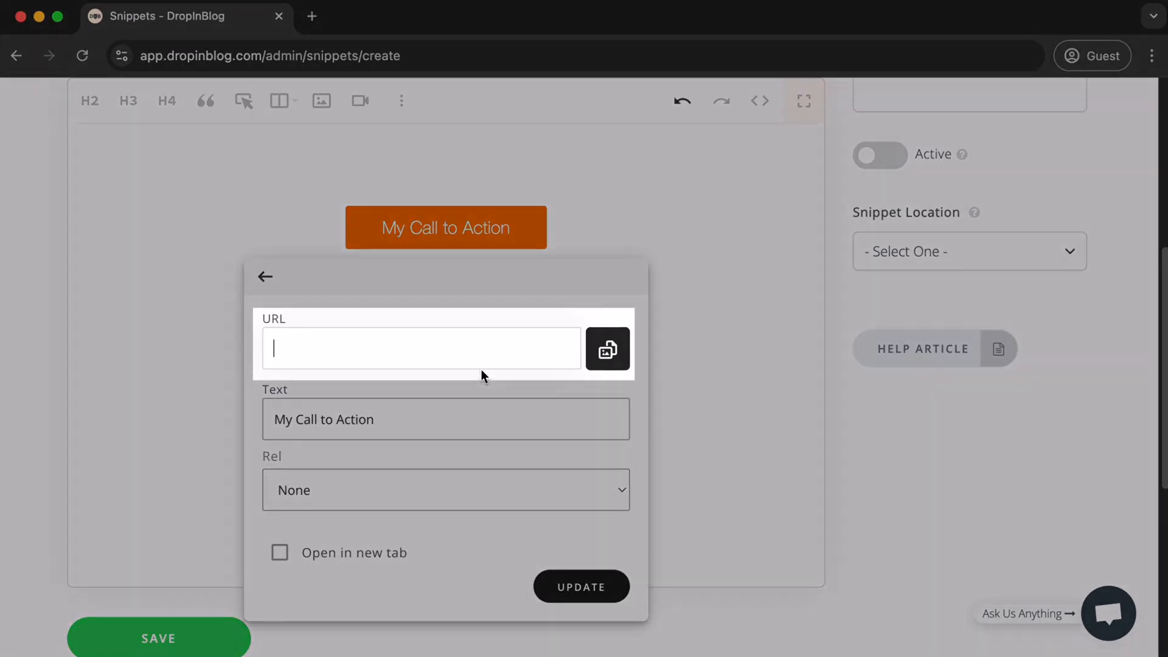
{"action": "type", "text": "https://dropinblog.bigcartel.com/products"}
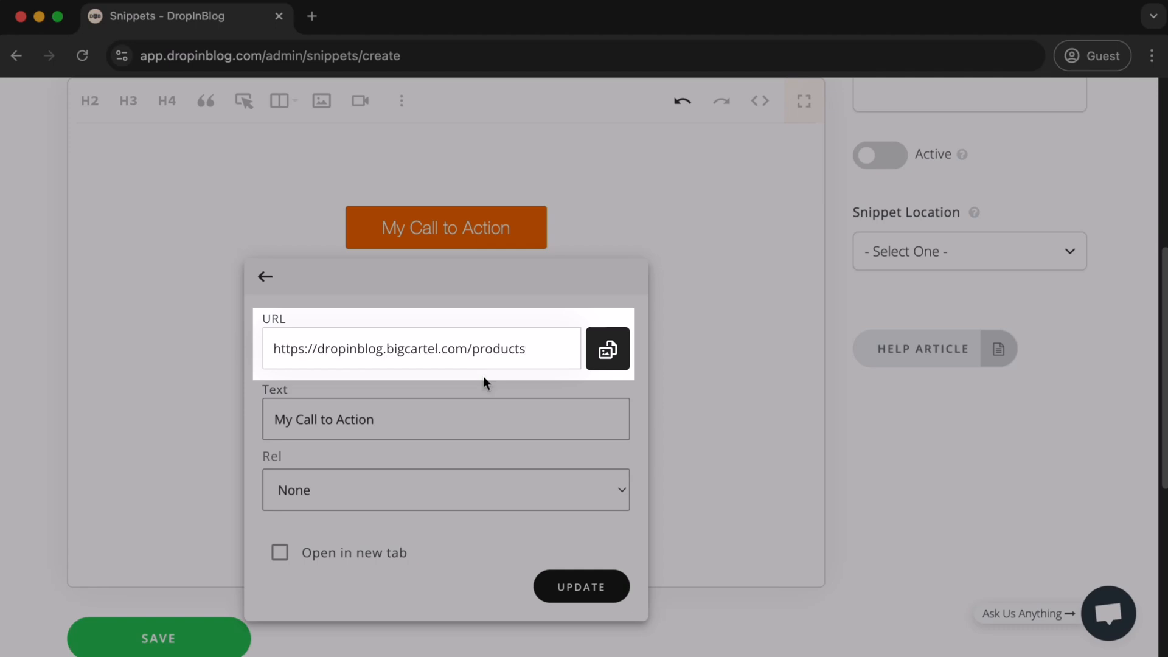
{"action": "triple_click", "coordinate": [479, 421]}
{"action": "type", "text": "Big Car"}
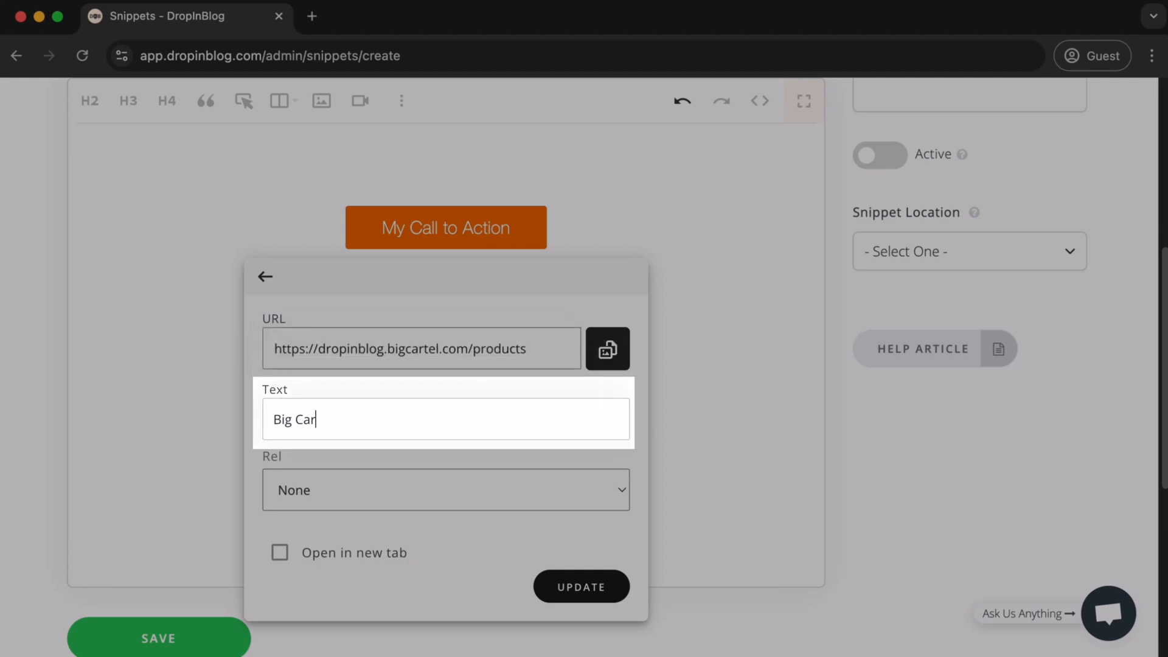
{"action": "type", "text": "tel Products"}
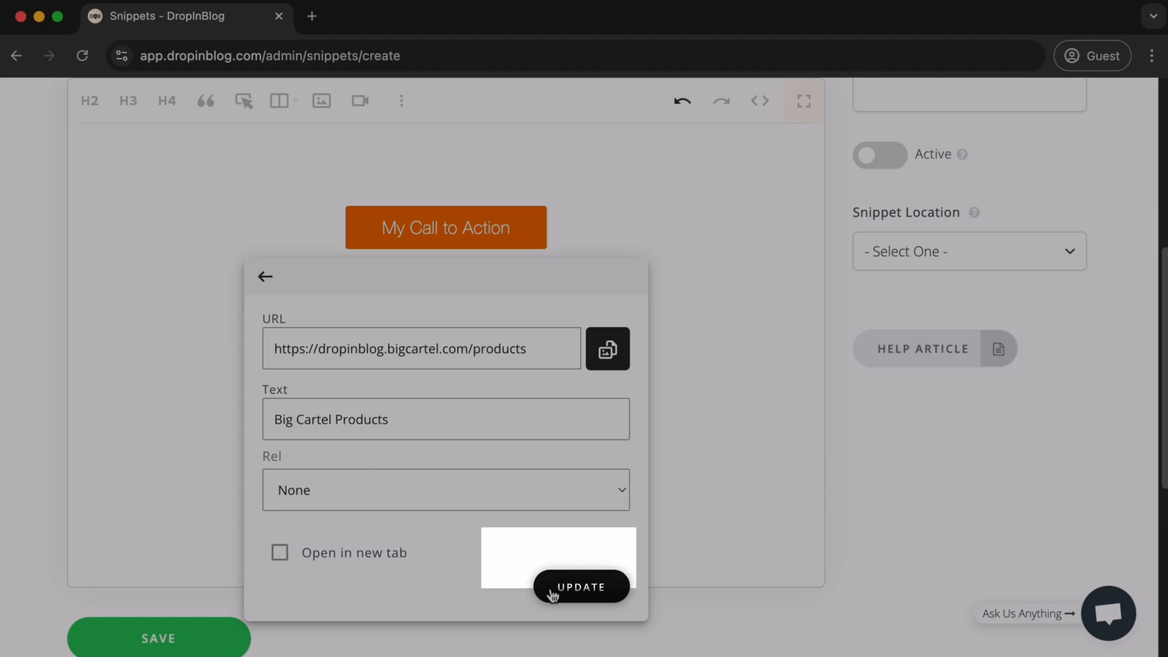
{"action": "left_click", "coordinate": [552, 589]}
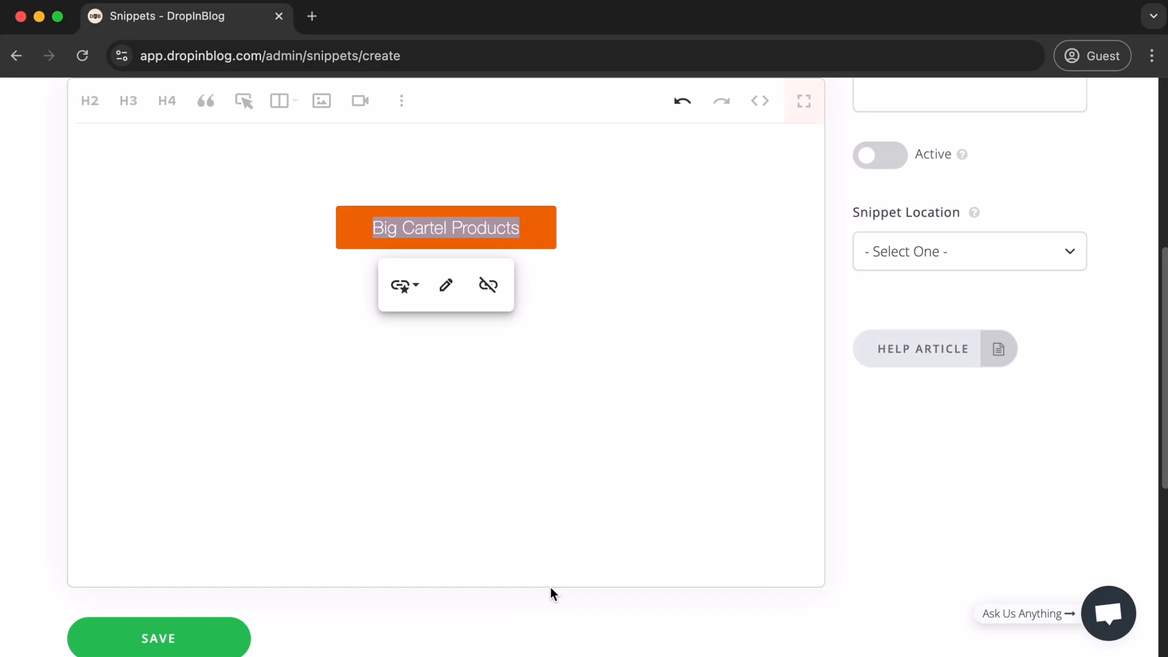
- Name the snippet Big Cartel Products, make it active and set its location to Insert with Post Editor
{"action": "scroll", "coordinate": [712, 466], "scroll_direction": "up", "scroll_amount": 4}
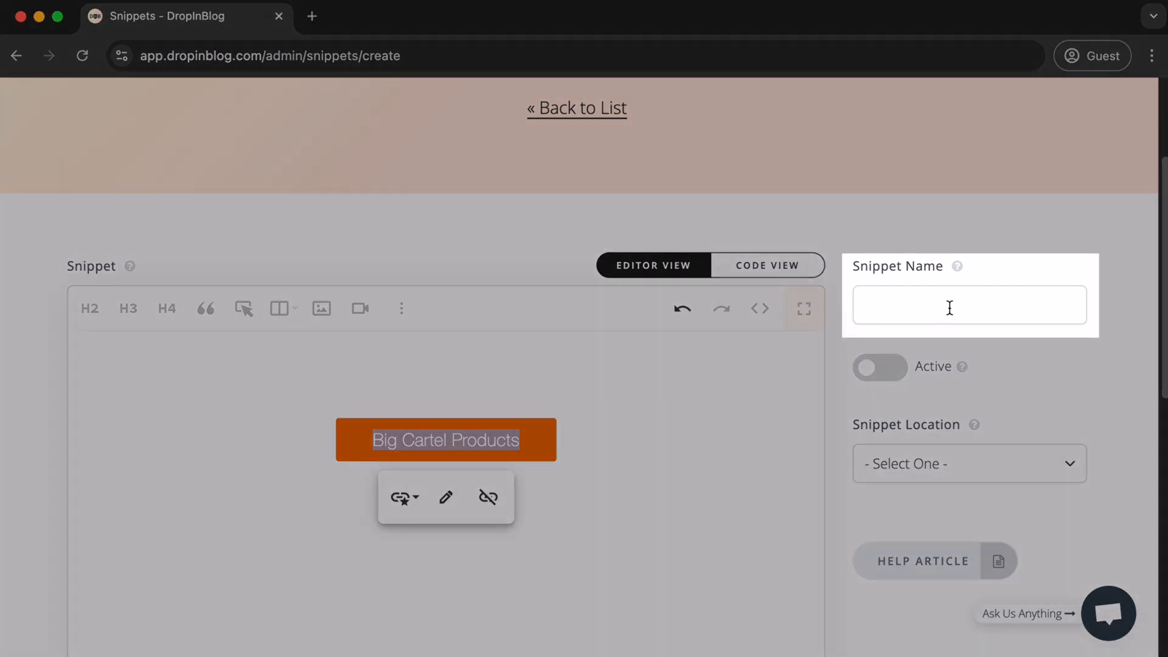
{"action": "left_click", "coordinate": [950, 307]}
{"action": "type", "text": "Big Cartel Products"}
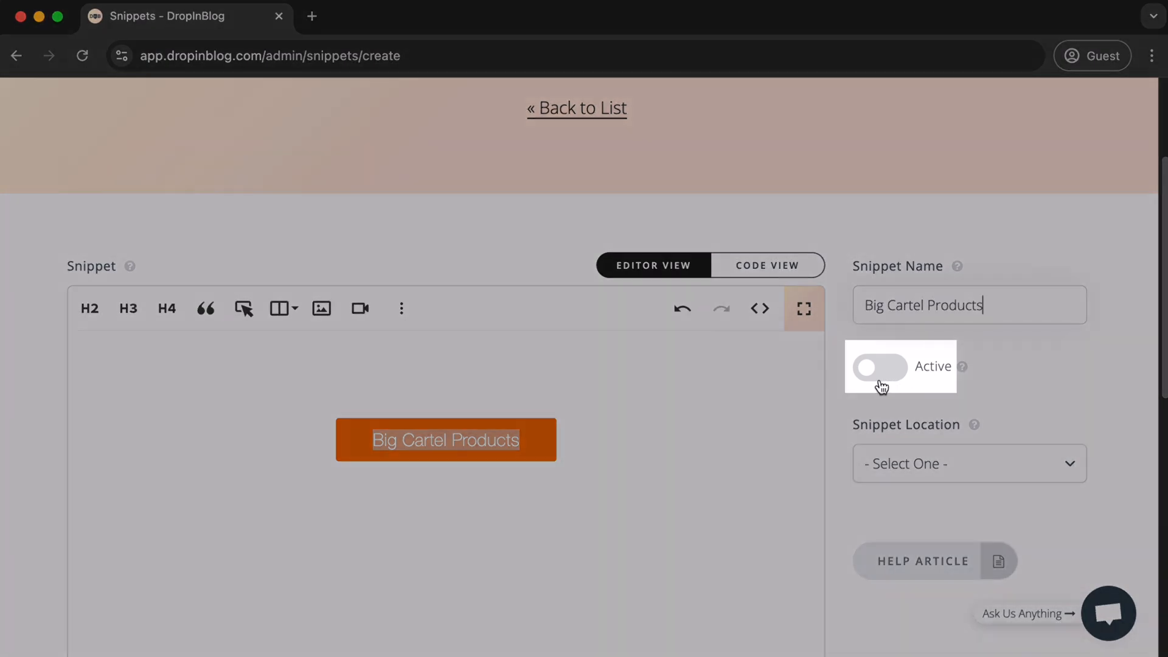
{"action": "left_click", "coordinate": [880, 368]}
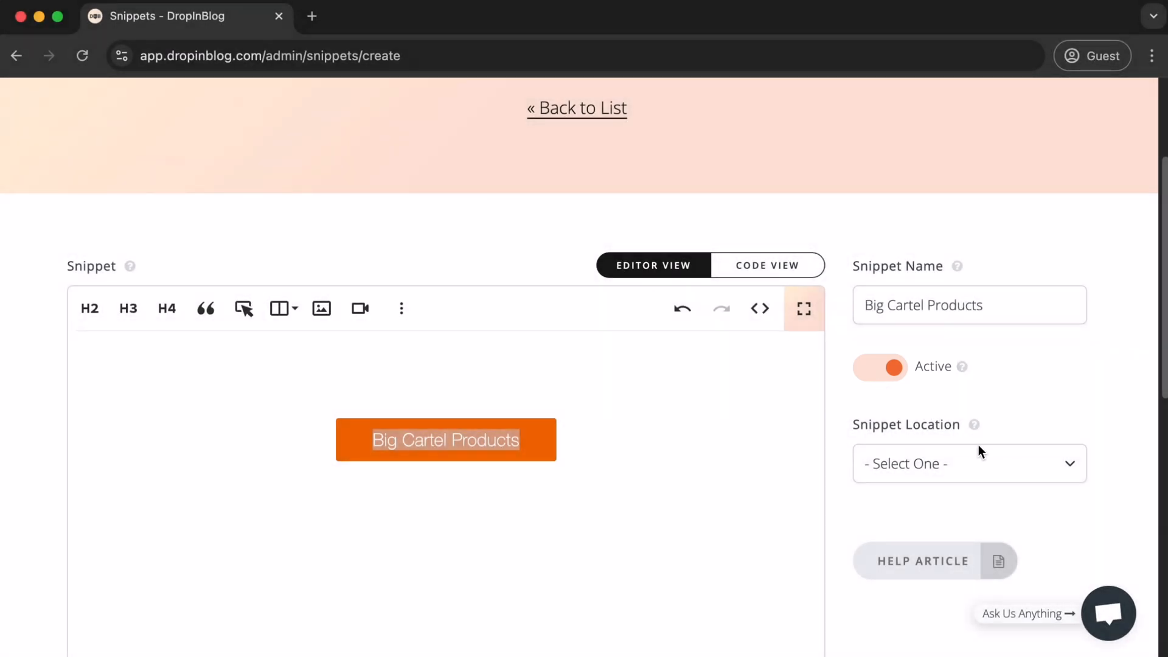
{"action": "left_click", "coordinate": [989, 461]}
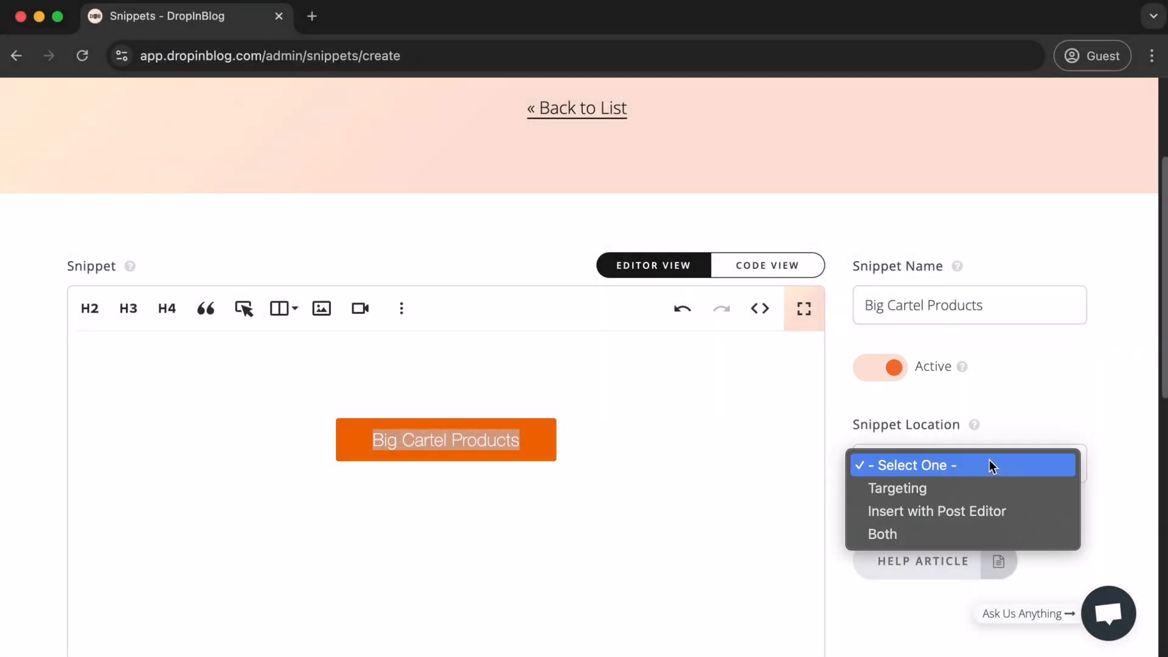
{"action": "left_click", "coordinate": [994, 513]}
{"action": "scroll", "coordinate": [989, 494], "scroll_direction": "down", "scroll_amount": 5}
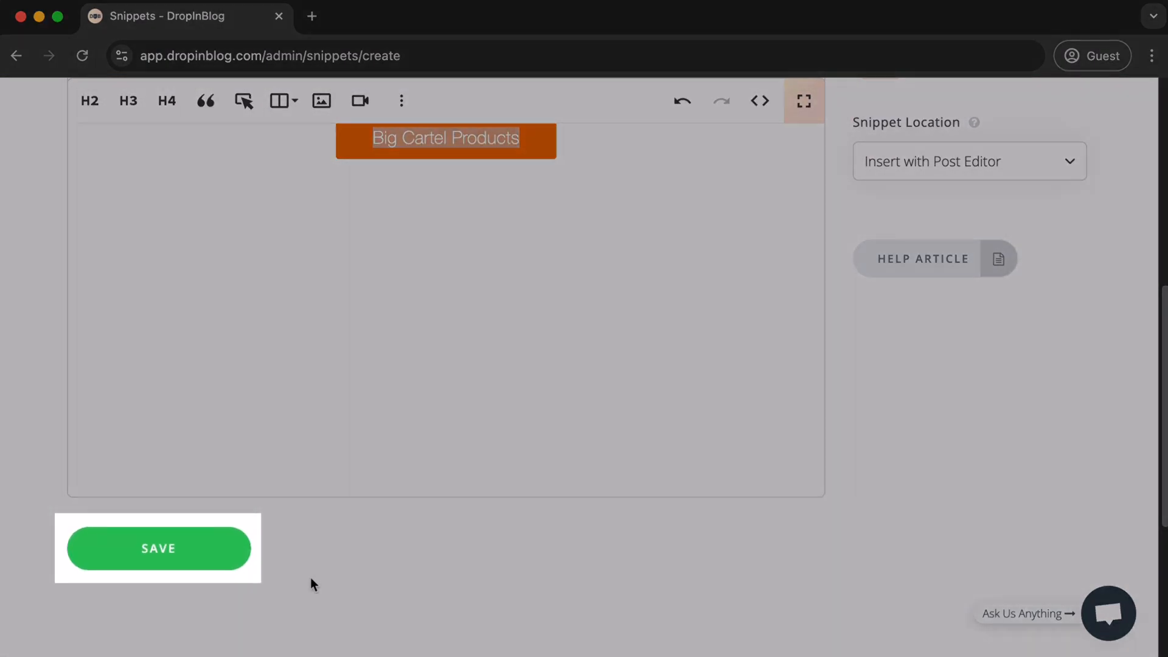
- Save the Big Cartel Products snippet and open the post "Welcome to DropInBlog ~ Blogging Made Easy" for editing
{"action": "left_click", "coordinate": [213, 556]}
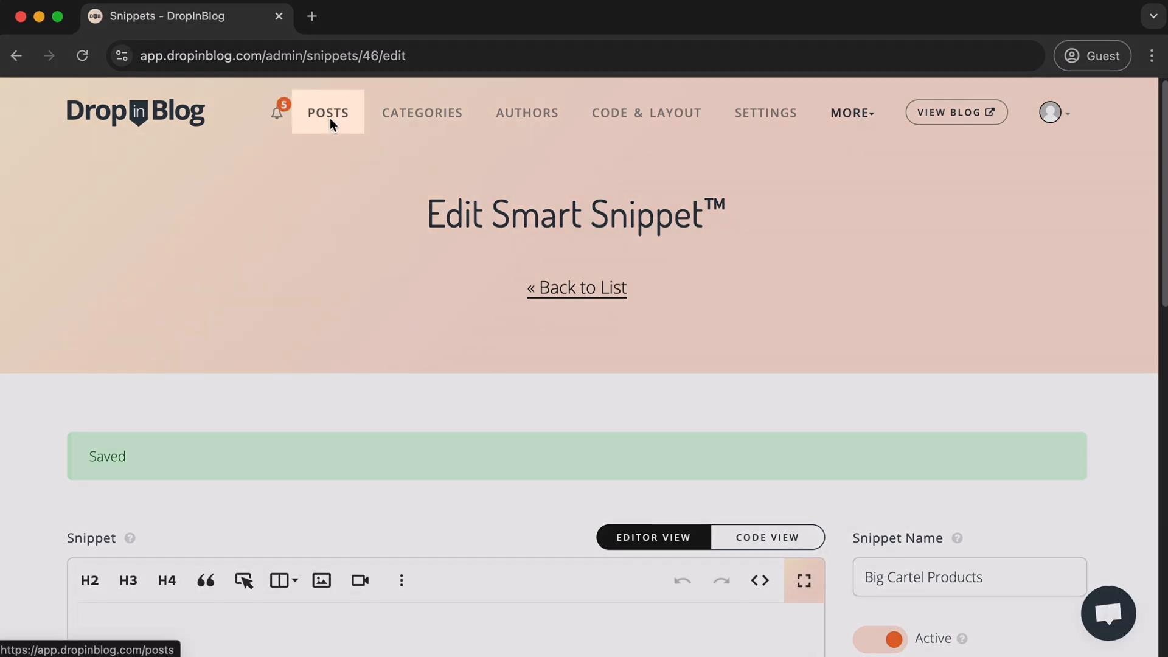
{"action": "left_click", "coordinate": [330, 118]}
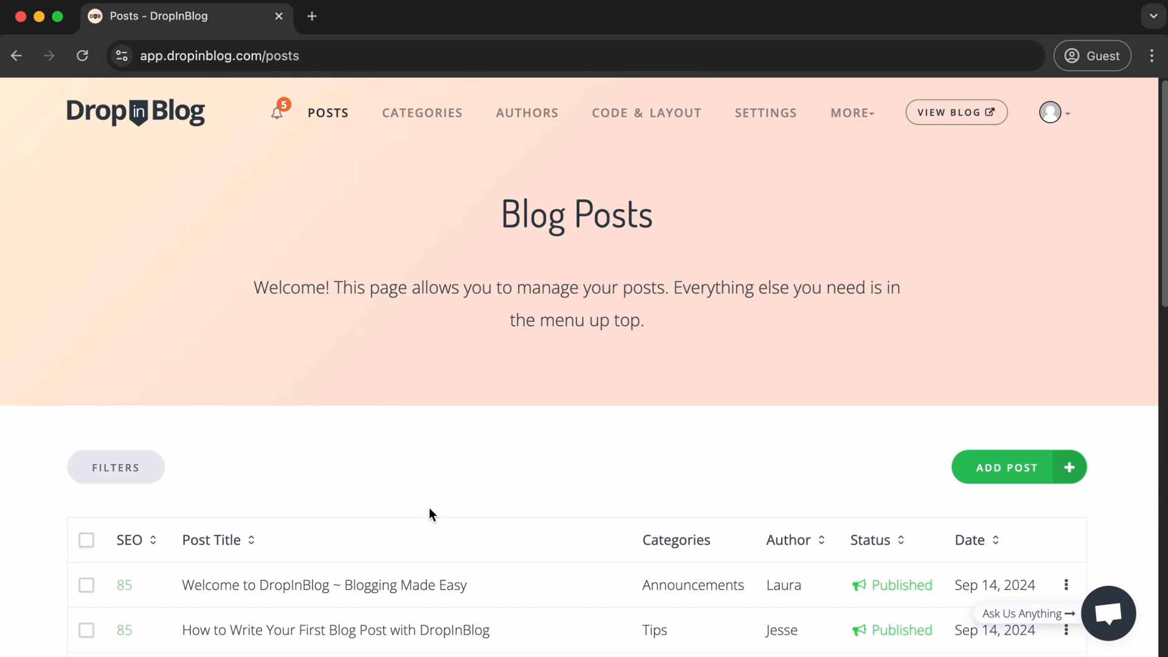
{"action": "left_click", "coordinate": [433, 588]}
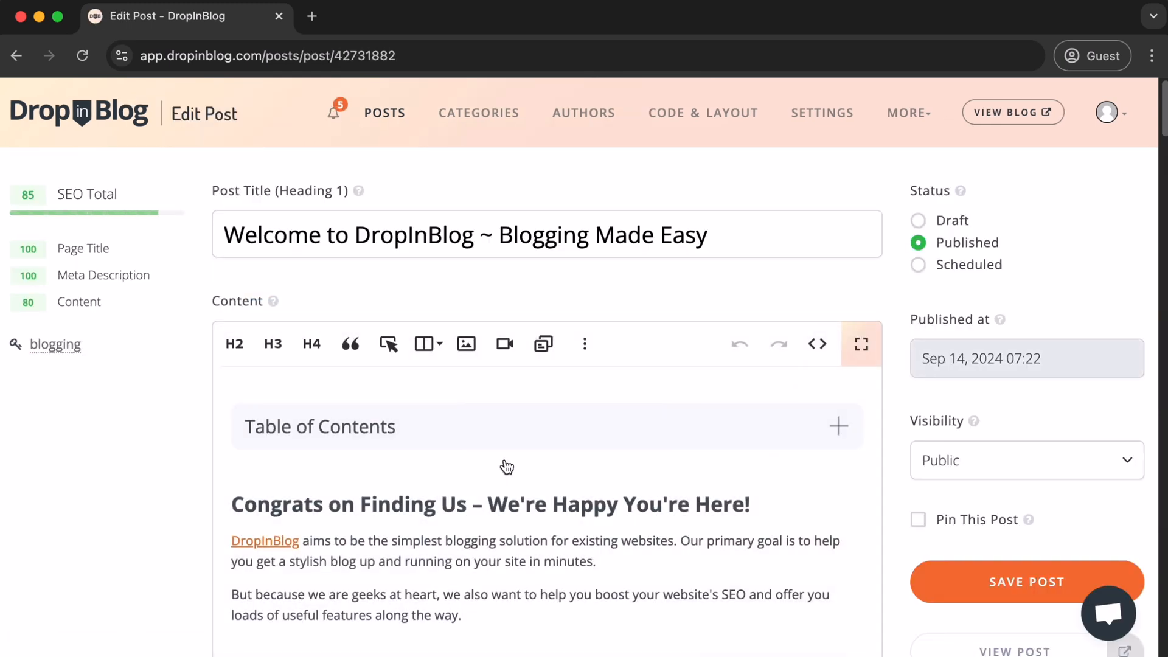
- Add a blank line above the "What's next?" heading and insert the Big Cartel Products Smart Snippet there
{"action": "scroll", "coordinate": [503, 469], "scroll_direction": "down", "scroll_amount": 3}
{"action": "scroll", "coordinate": [508, 469], "scroll_direction": "down", "scroll_amount": 15}
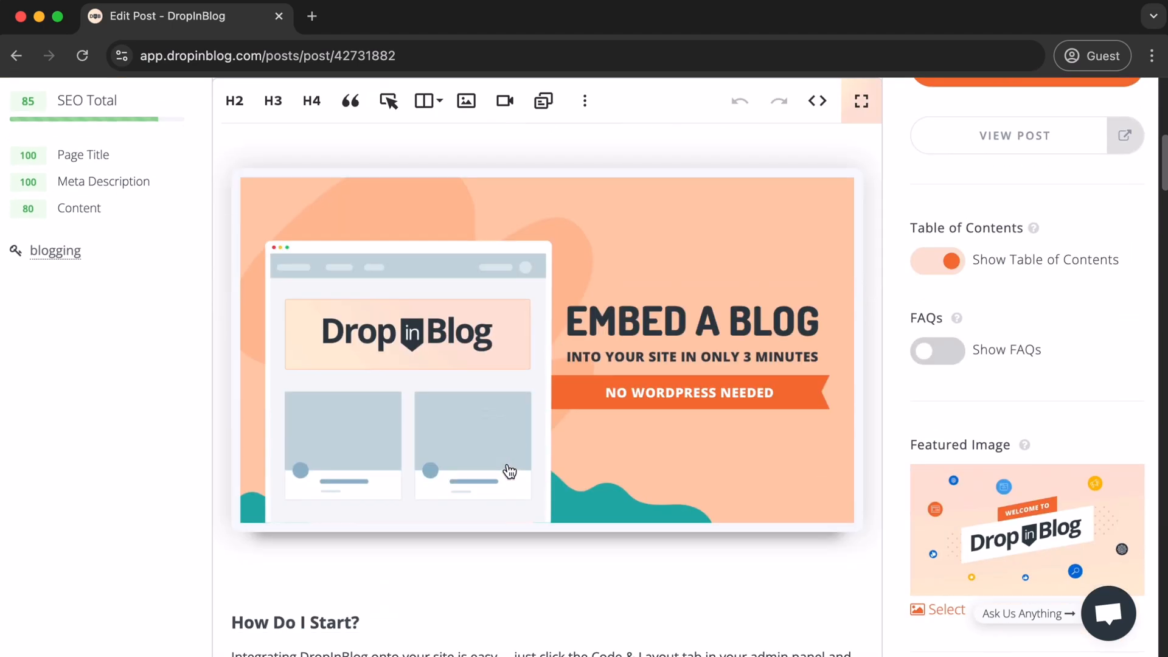
{"action": "left_click", "coordinate": [323, 422]}
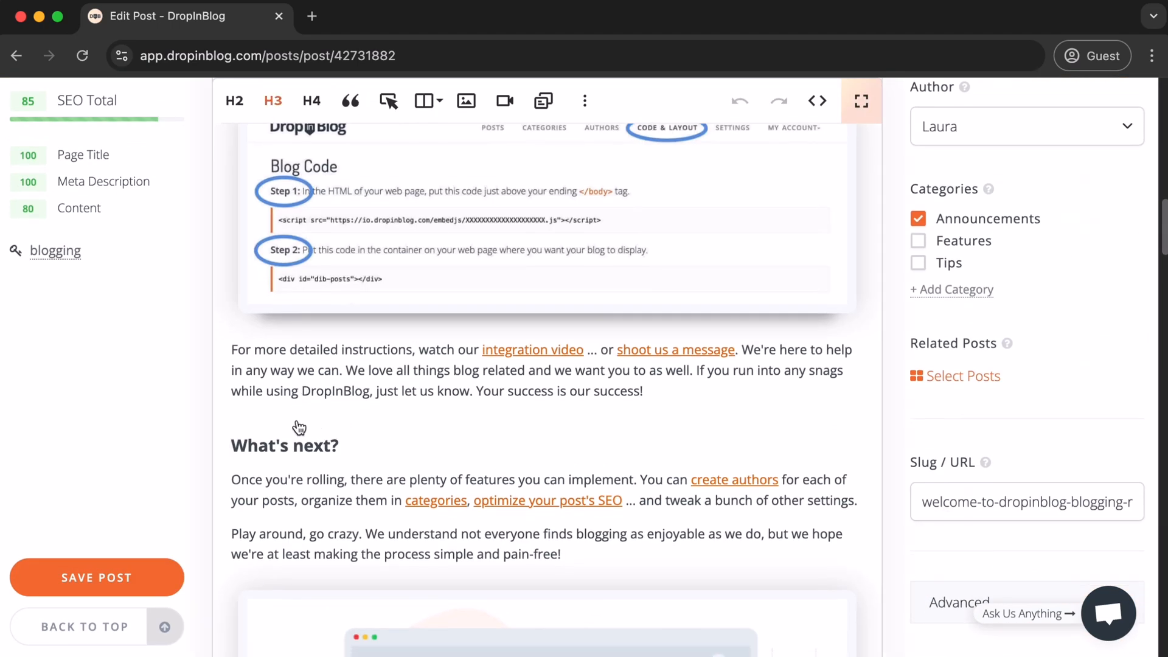
{"action": "key", "text": "Return"}
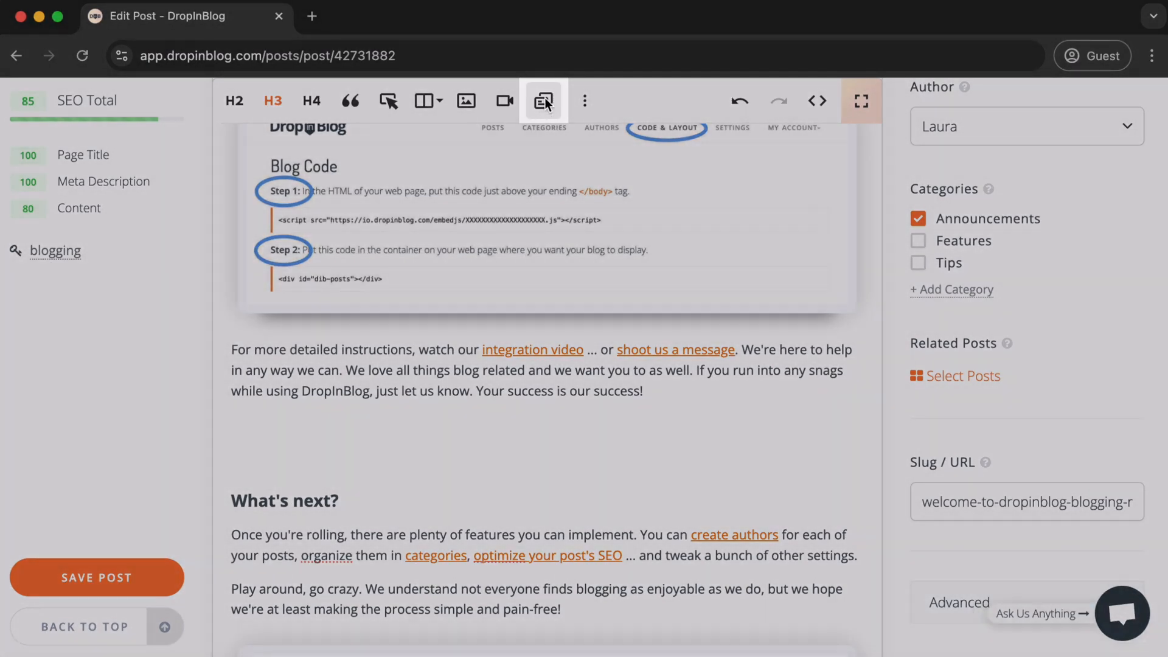
{"action": "left_click", "coordinate": [546, 103]}
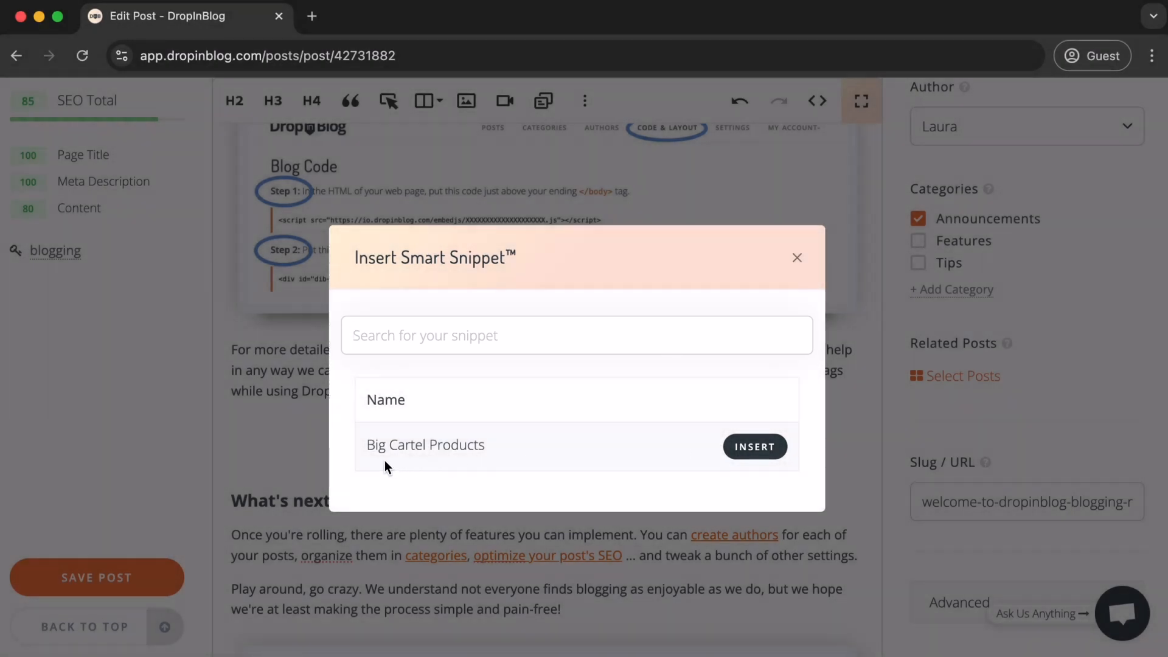
{"action": "left_click", "coordinate": [776, 454]}
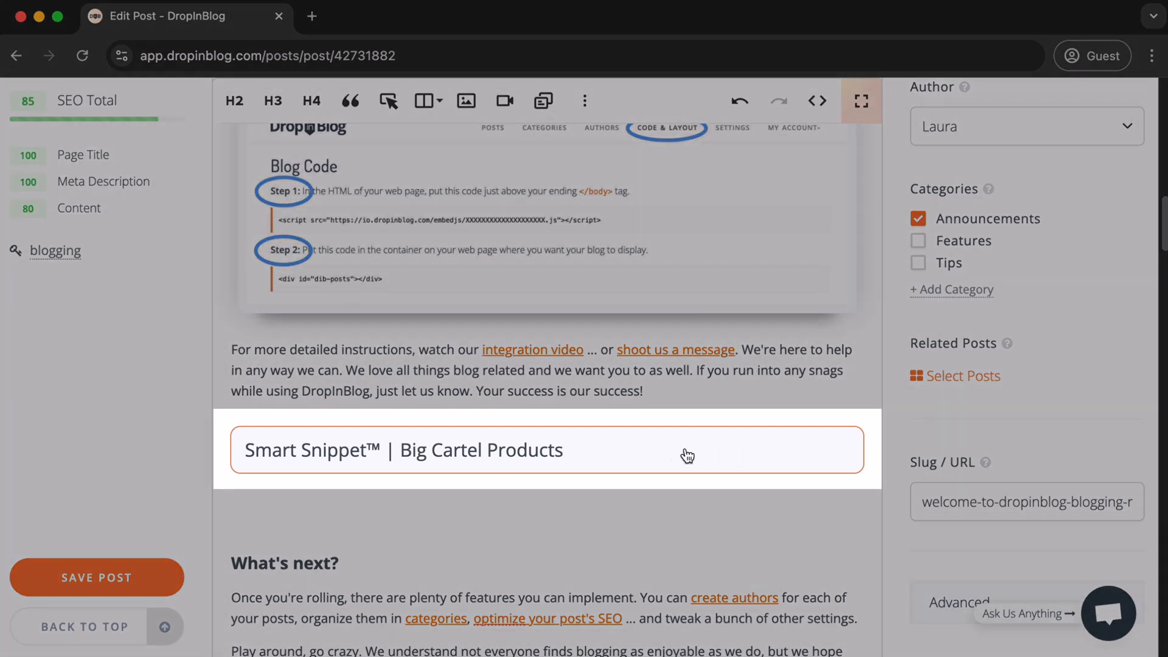
- Save the edited post with the inserted snippet
{"action": "scroll", "coordinate": [1098, 523], "scroll_direction": "up", "scroll_amount": 5}
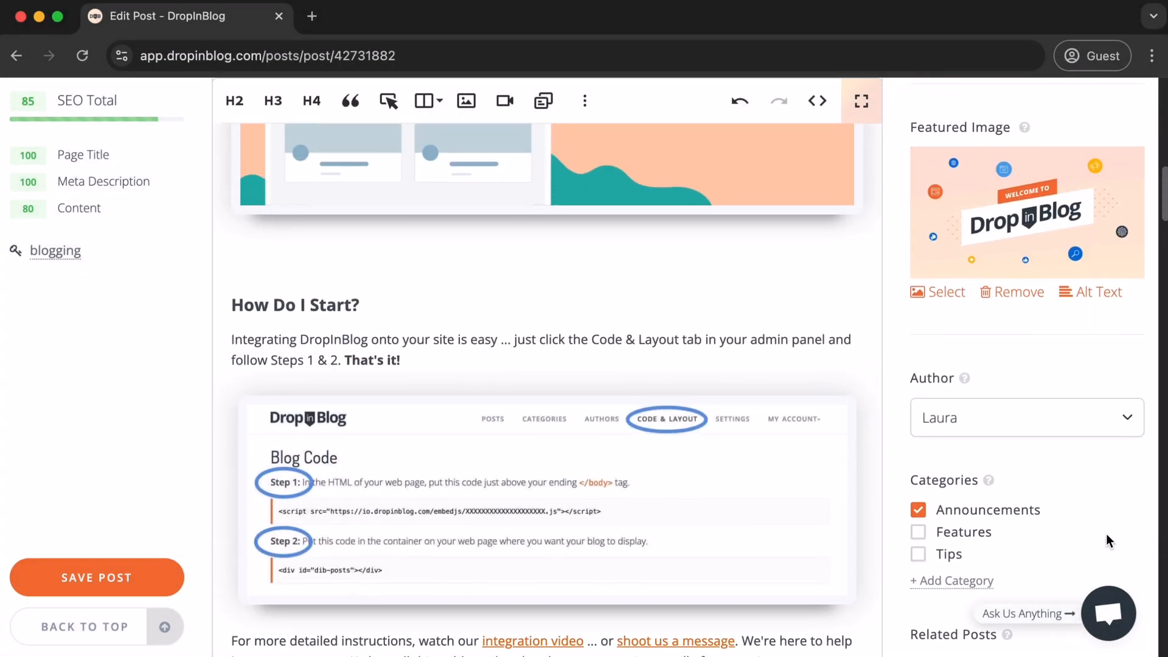
{"action": "scroll", "coordinate": [1106, 534], "scroll_direction": "up", "scroll_amount": 3}
{"action": "scroll", "coordinate": [1082, 437], "scroll_direction": "up", "scroll_amount": 4}
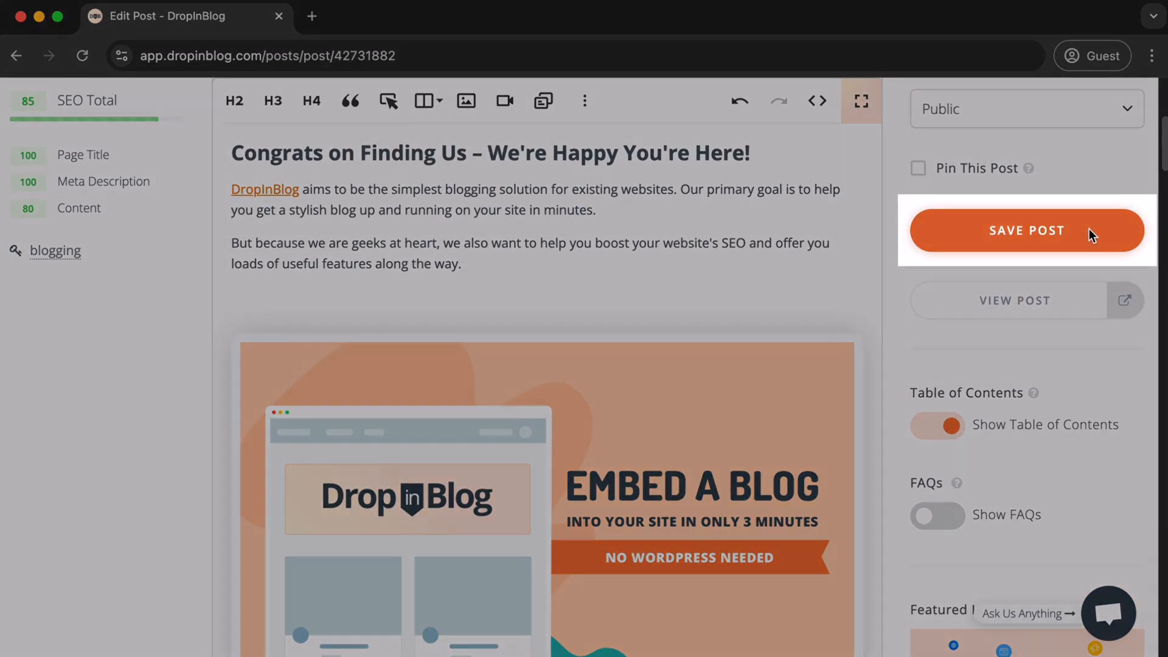
{"action": "left_click", "coordinate": [1089, 231]}
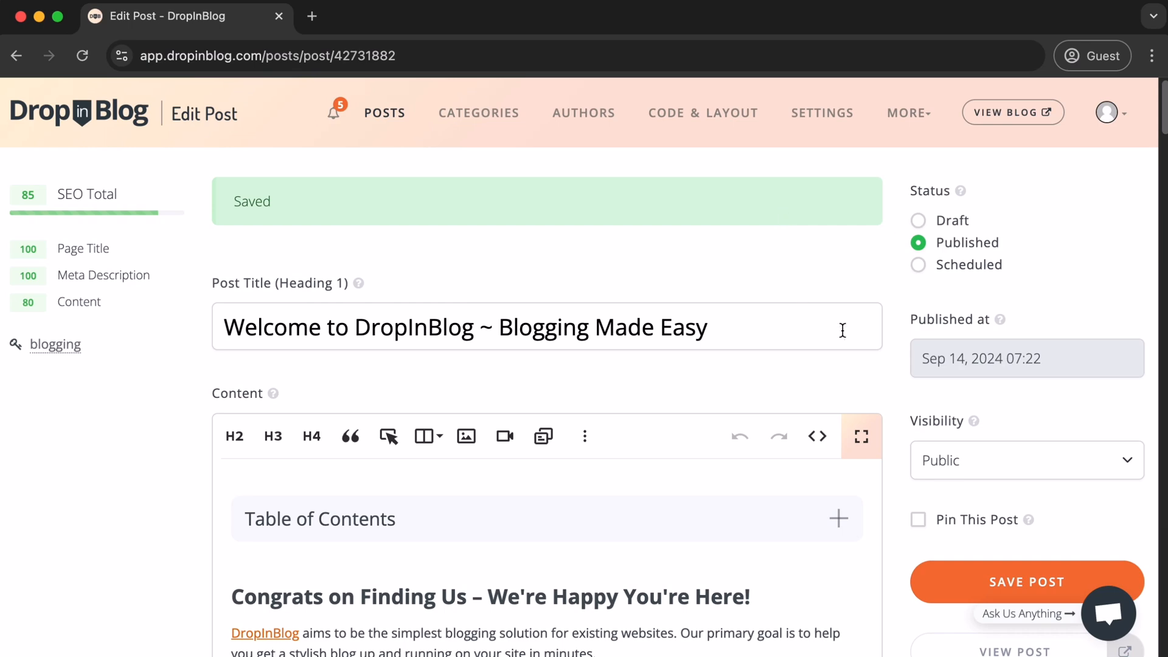
- View the published post, follow its Big Cartel Products button and look through the linked products page
{"action": "scroll", "coordinate": [843, 331], "scroll_direction": "down", "scroll_amount": 3}
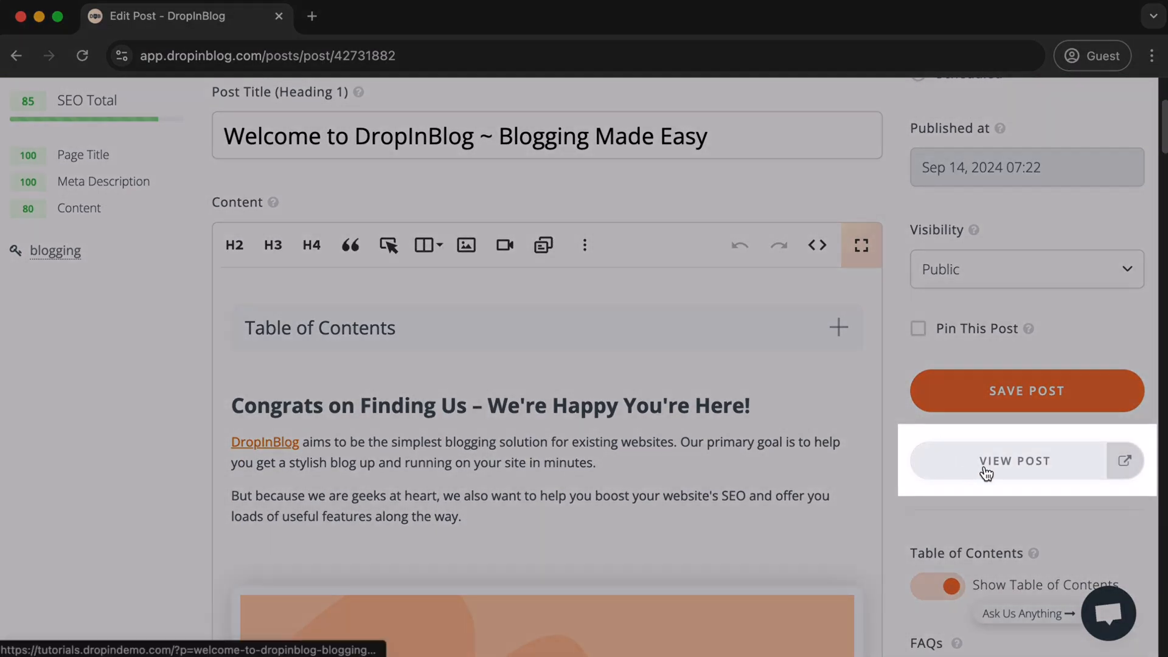
{"action": "left_click", "coordinate": [985, 470]}
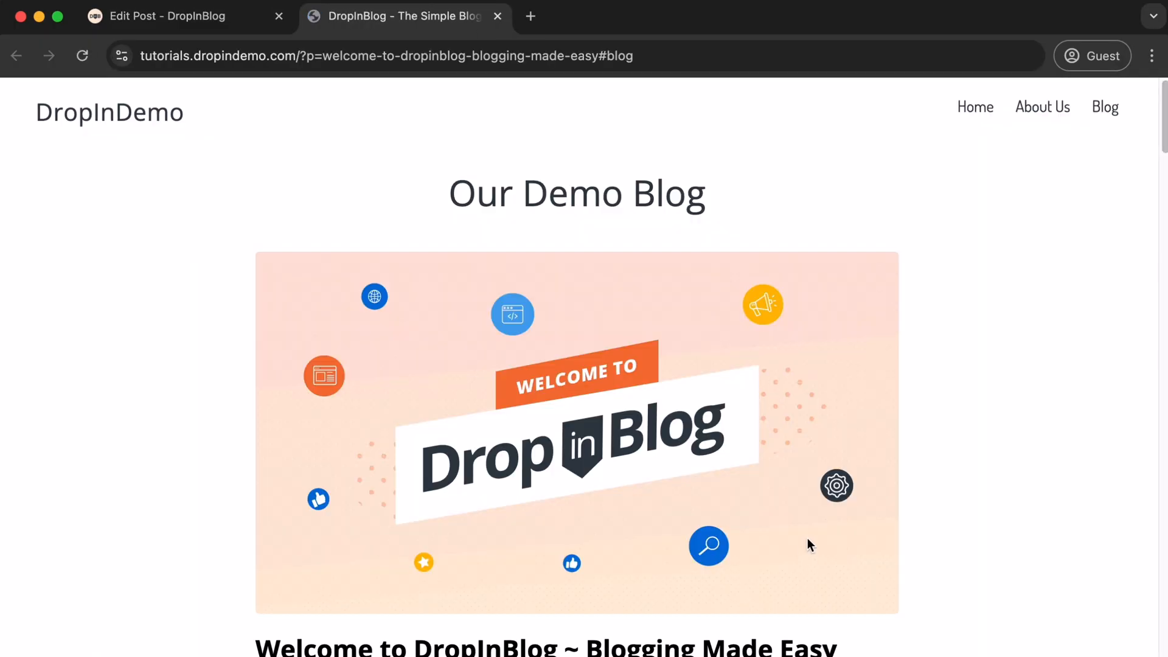
{"action": "scroll", "coordinate": [779, 477], "scroll_direction": "down", "scroll_amount": 15}
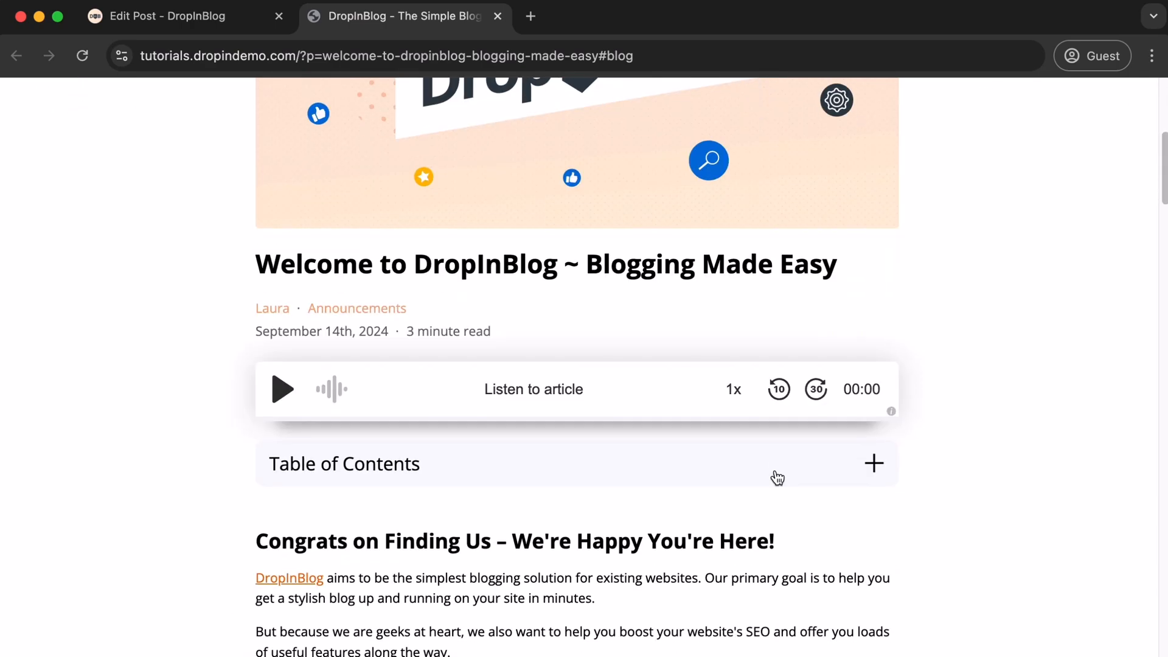
{"action": "scroll", "coordinate": [776, 475], "scroll_direction": "down", "scroll_amount": 10}
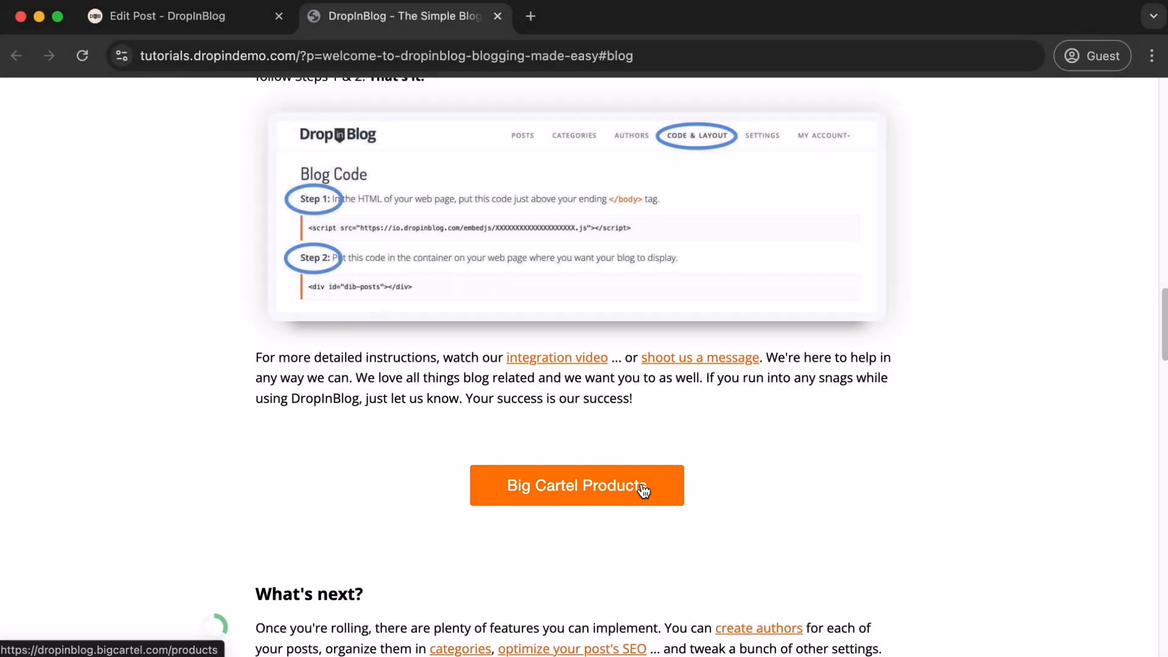
{"action": "left_click", "coordinate": [643, 489]}
{"action": "scroll", "coordinate": [646, 492], "scroll_direction": "down", "scroll_amount": 2}
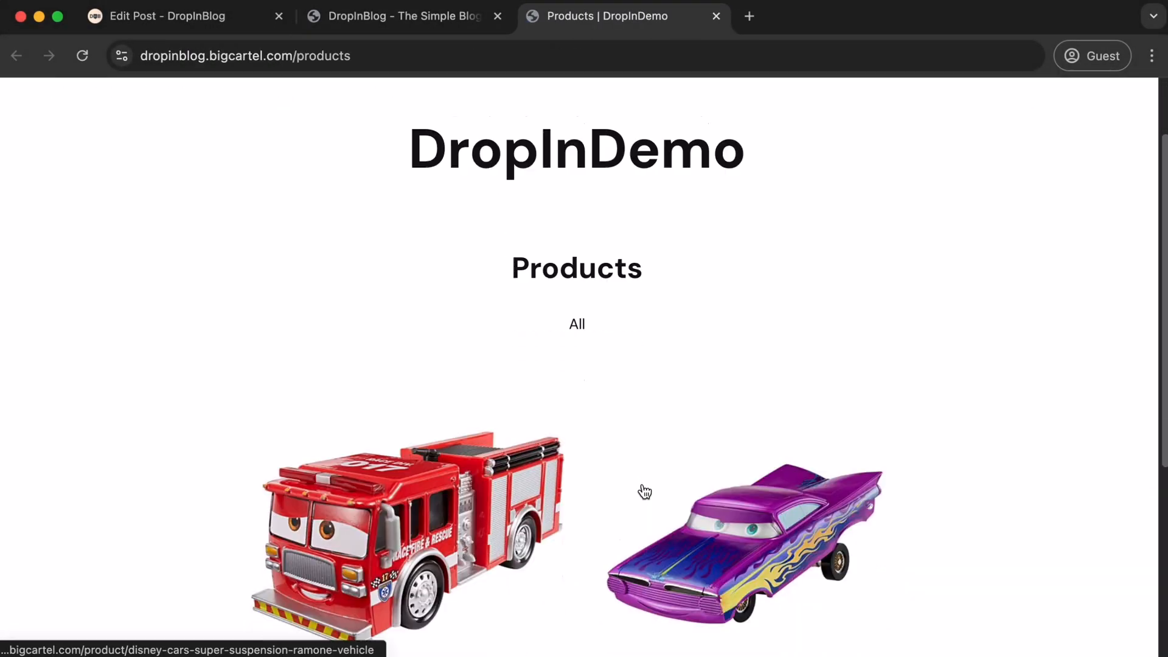
{"action": "scroll", "coordinate": [646, 494], "scroll_direction": "down", "scroll_amount": 5}
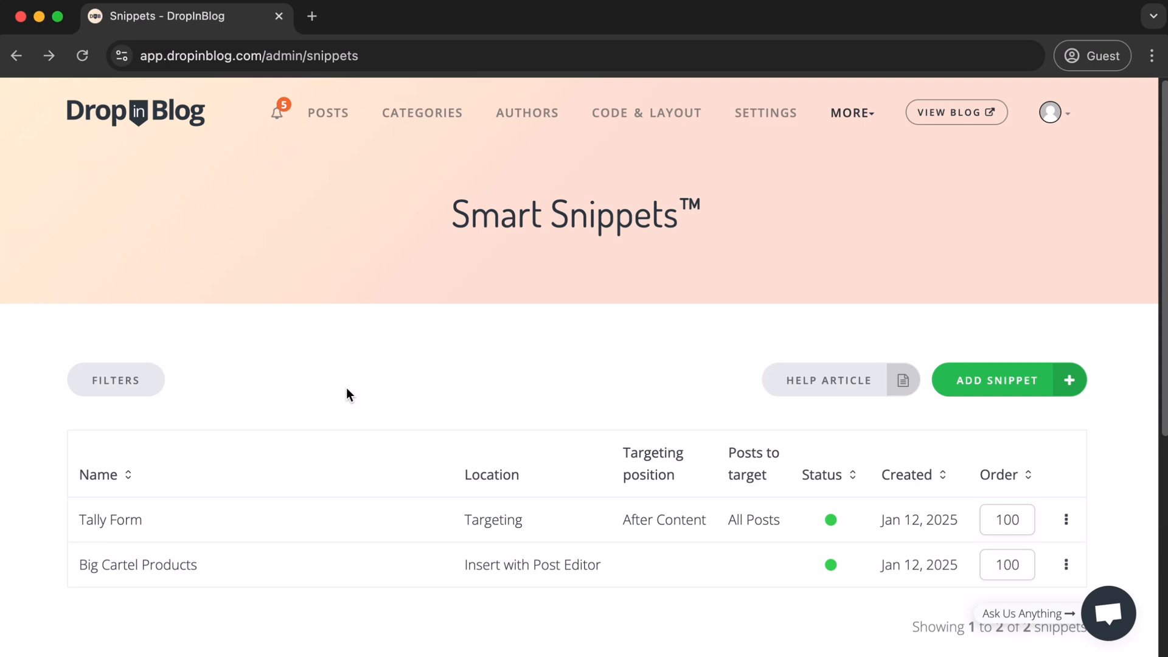
- Show the duplicate and delete options for the Tally Form snippet in the Smart Snippets list
{"action": "left_click", "coordinate": [195, 536]}
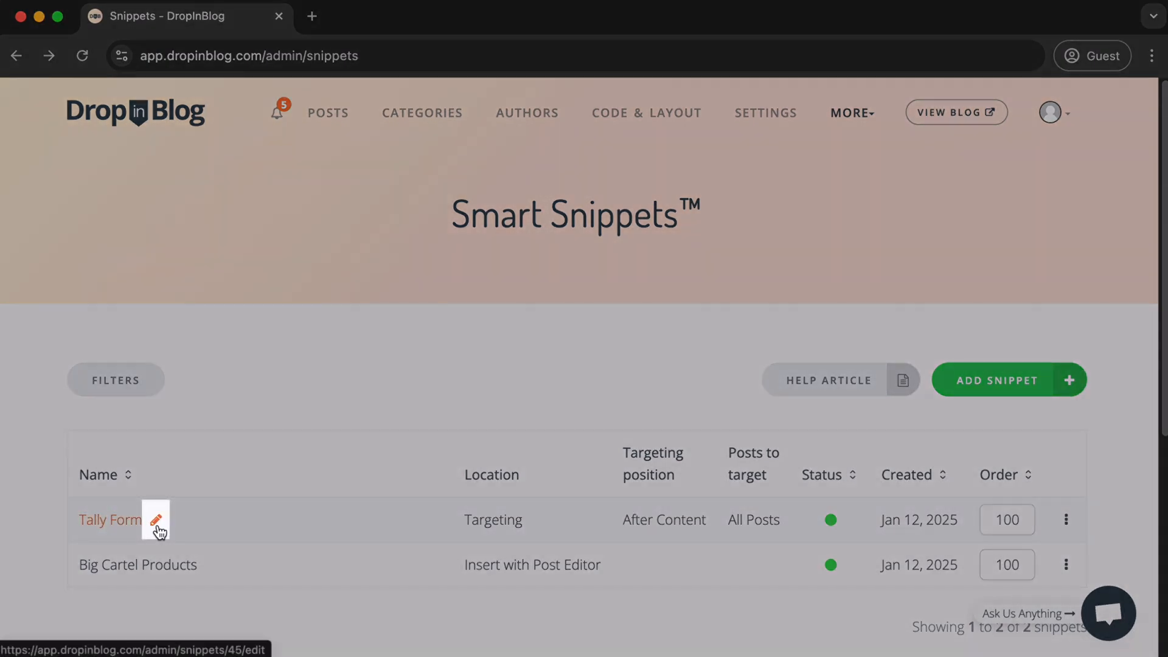
{"action": "left_click", "coordinate": [156, 523]}
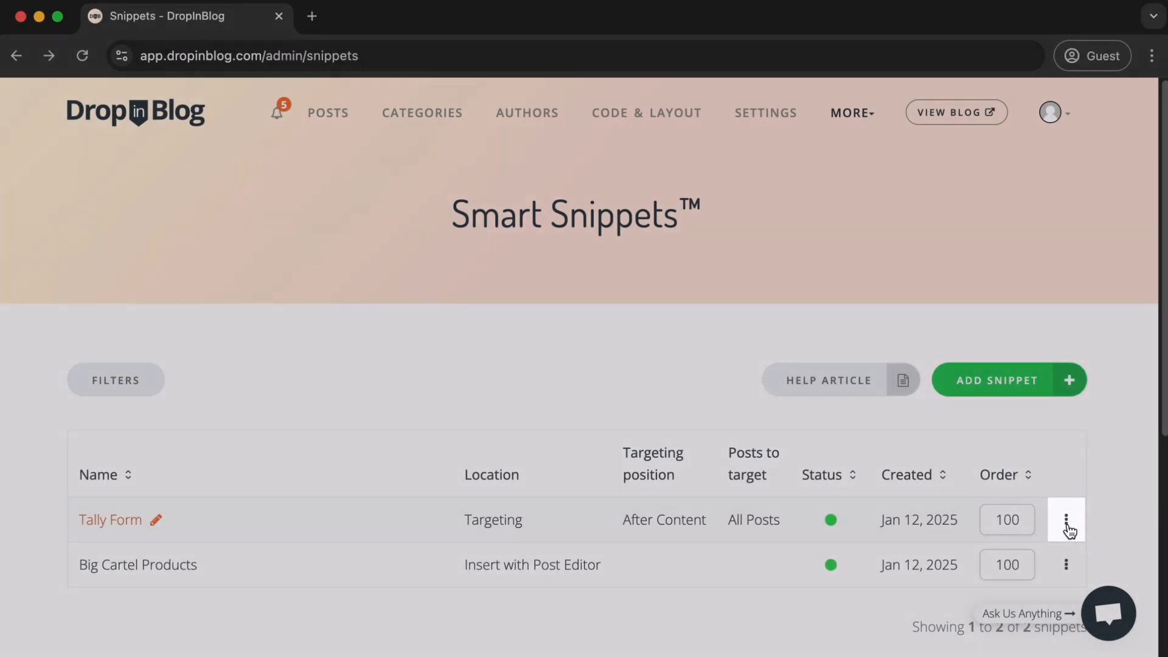
{"action": "left_click", "coordinate": [1066, 525]}
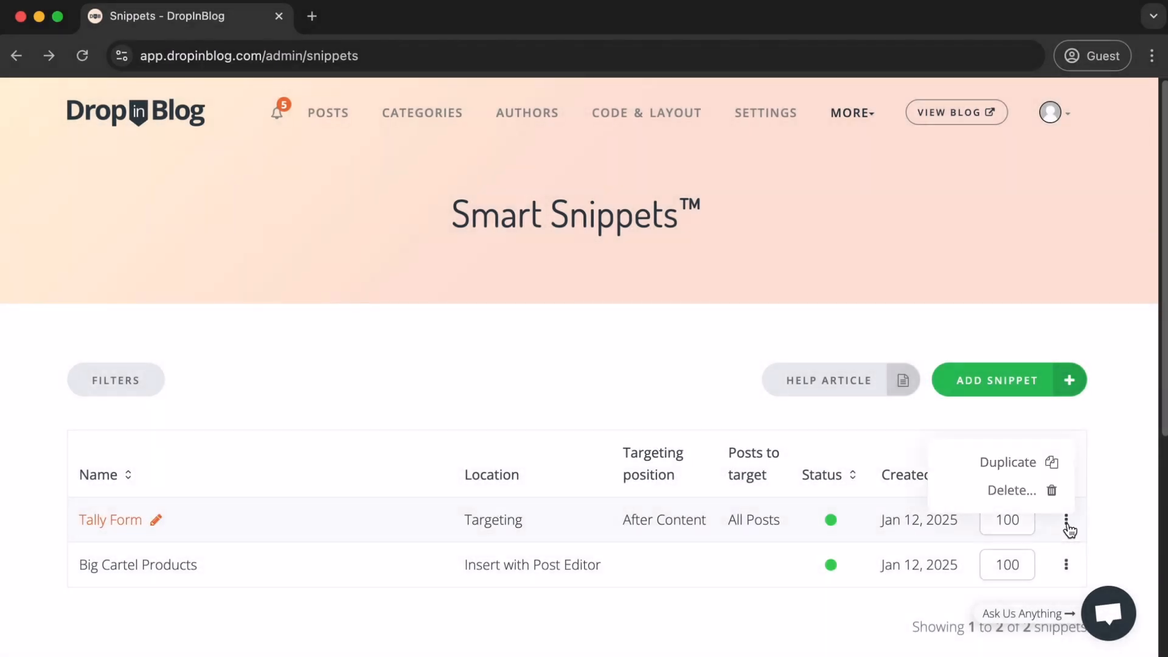